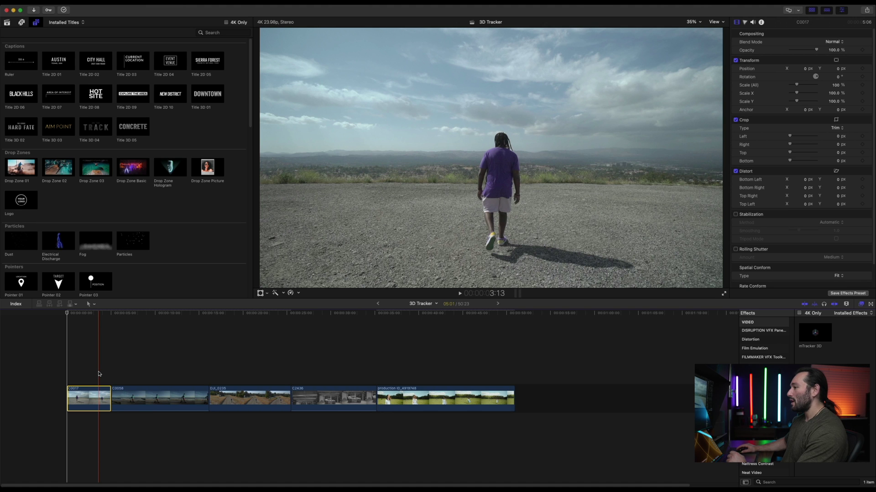
# Apply mTracker 3D to the walking clip C0017 and start tracking its camera motion
pyautogui.click(95, 399)
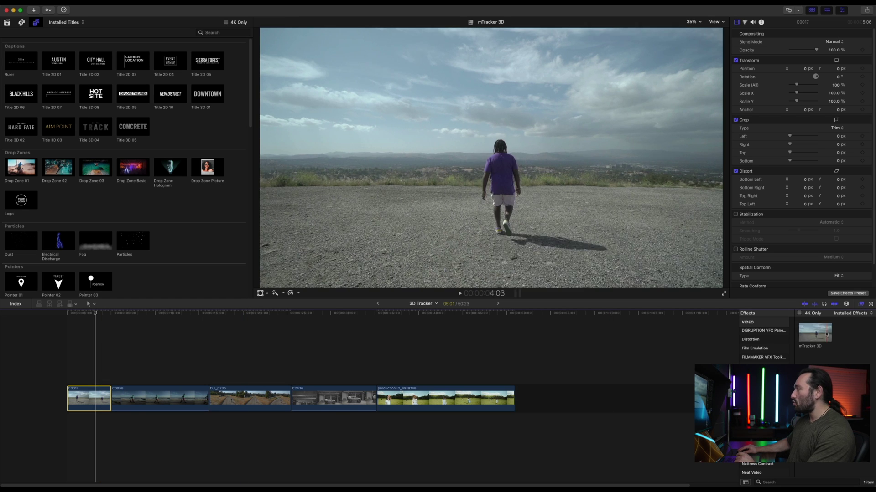
pyautogui.moveTo(828, 335); pyautogui.dragTo(99, 401)
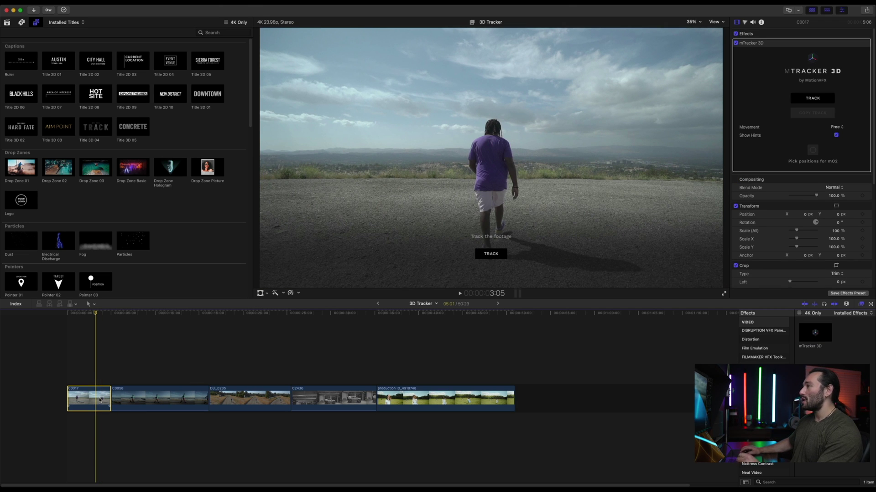
pyautogui.click(491, 254)
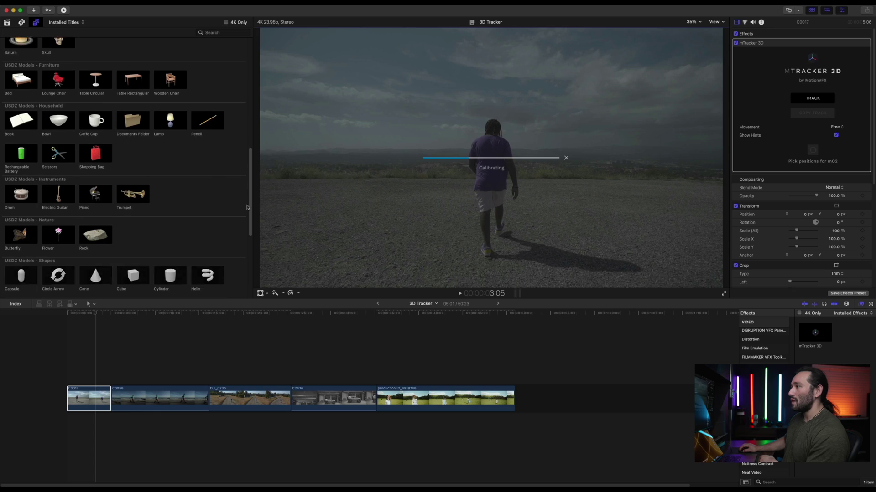
# While tracking runs, browse the 3D model thumbnails down to the Scissors model
pyautogui.scroll(-2, 247, 207)
pyautogui.press('Left')
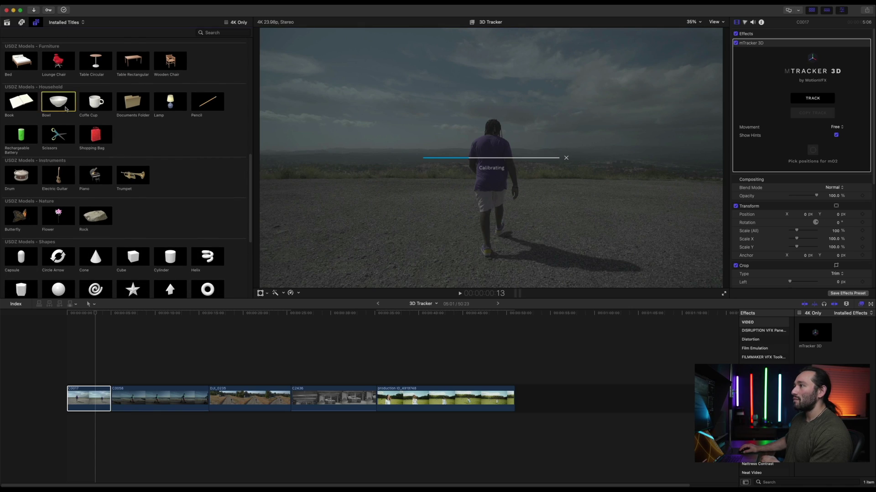
pyautogui.press('Down')
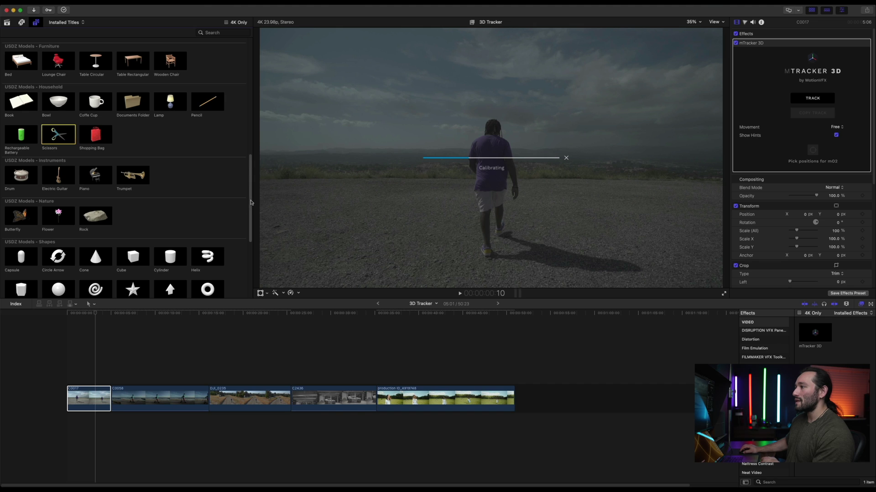
pyautogui.scroll(-5, 164, 198)
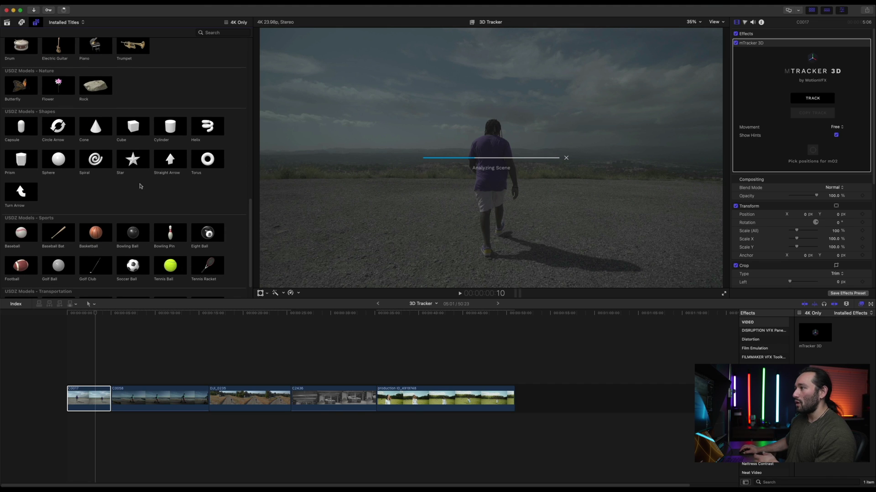
pyautogui.scroll(-2, 168, 236)
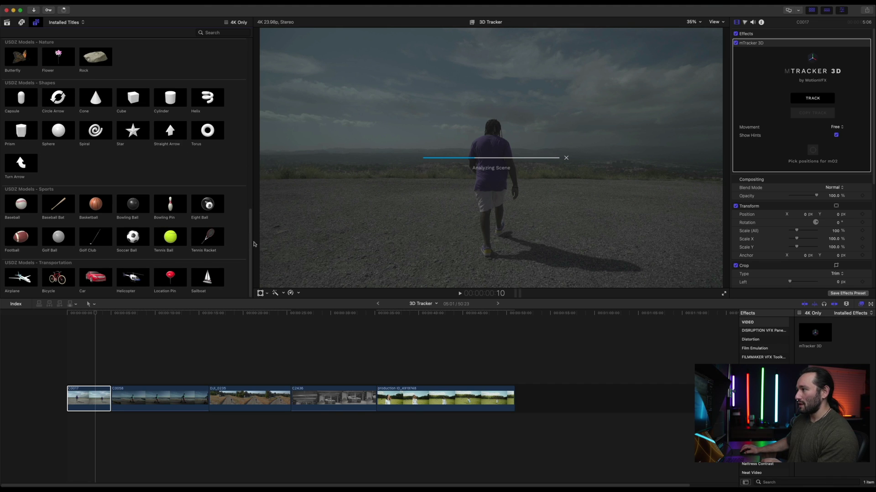
pyautogui.scroll(15, 179, 111)
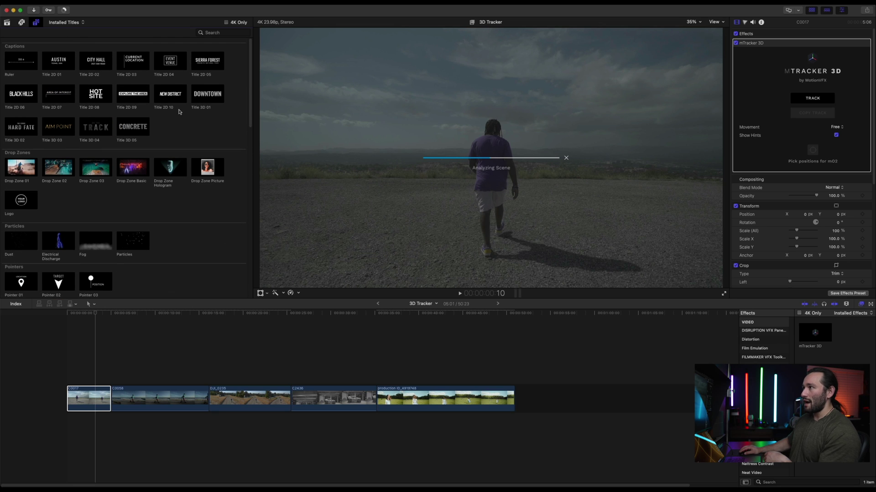
# Preview the Title 2D 09, Drop Zone 01 and Logo templates
pyautogui.click(139, 99)
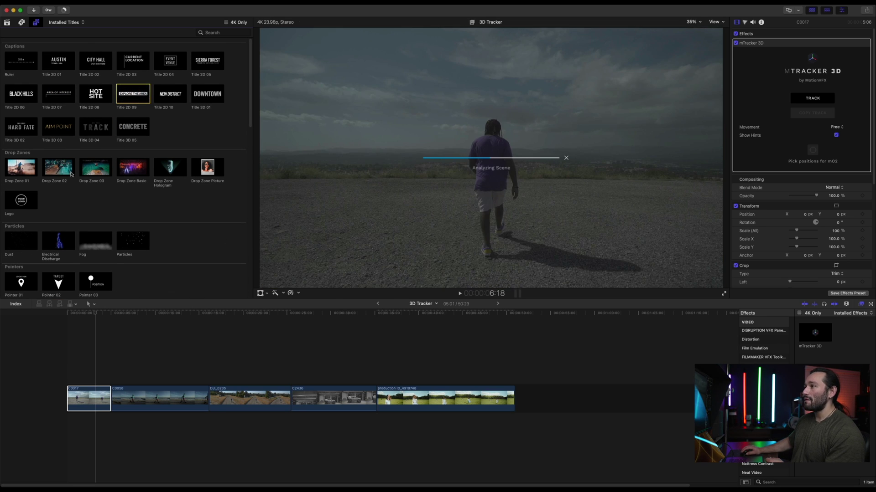
pyautogui.click(25, 172)
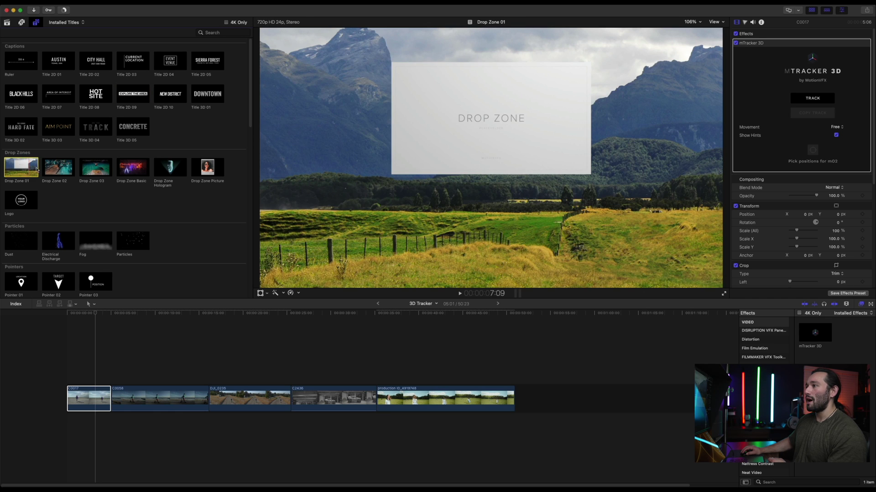
pyautogui.click(27, 207)
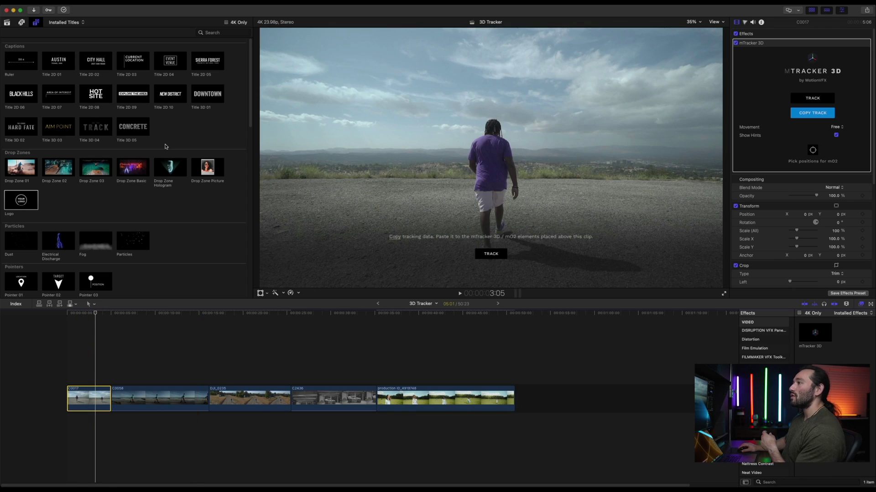
# Place the CONCRETE Title 3D 05 above C0017 and trim it to the clip's length
pyautogui.click(130, 131)
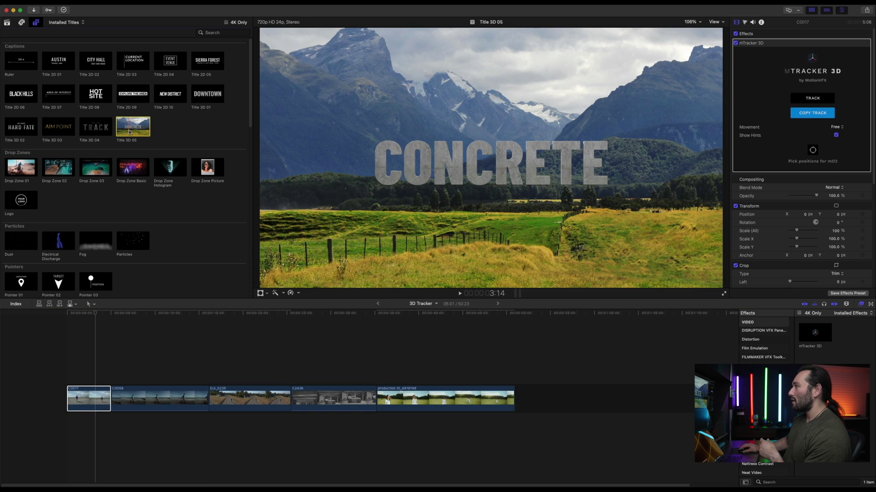
pyautogui.moveTo(132, 131); pyautogui.dragTo(68, 382)
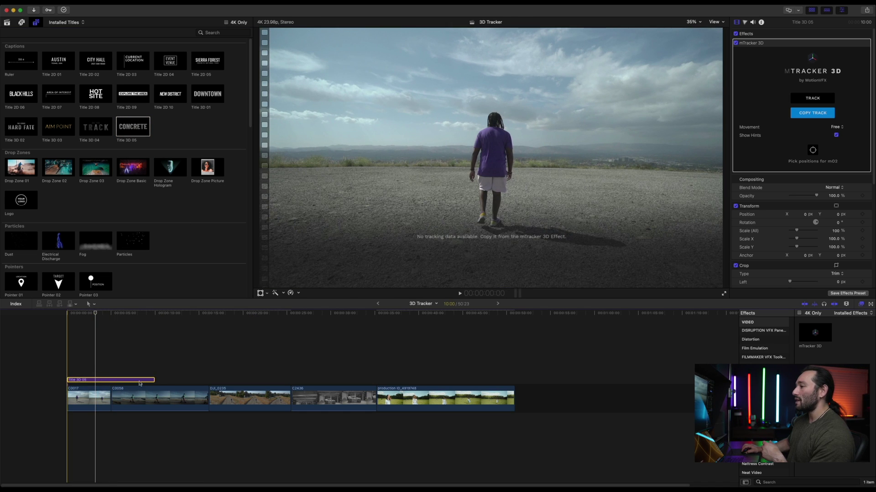
pyautogui.moveTo(153, 380); pyautogui.dragTo(110, 381)
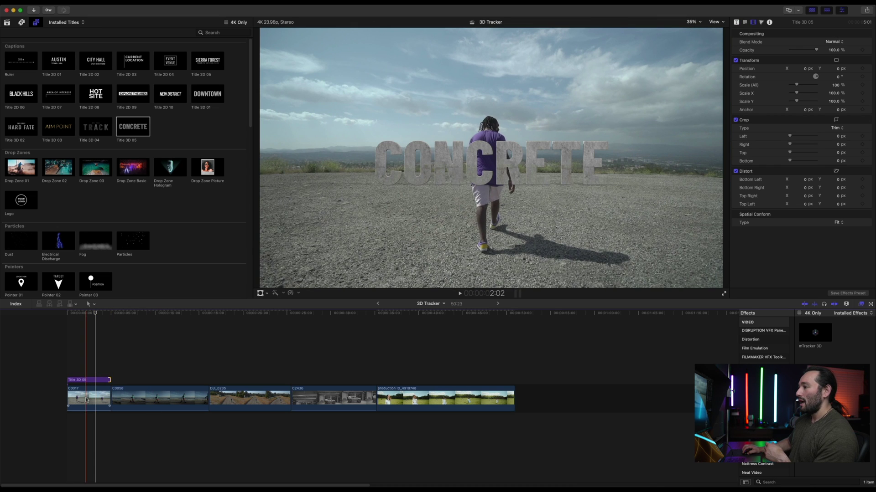
# Copy C0017's tracking data, then select the CONCRETE title clip
pyautogui.click(87, 400)
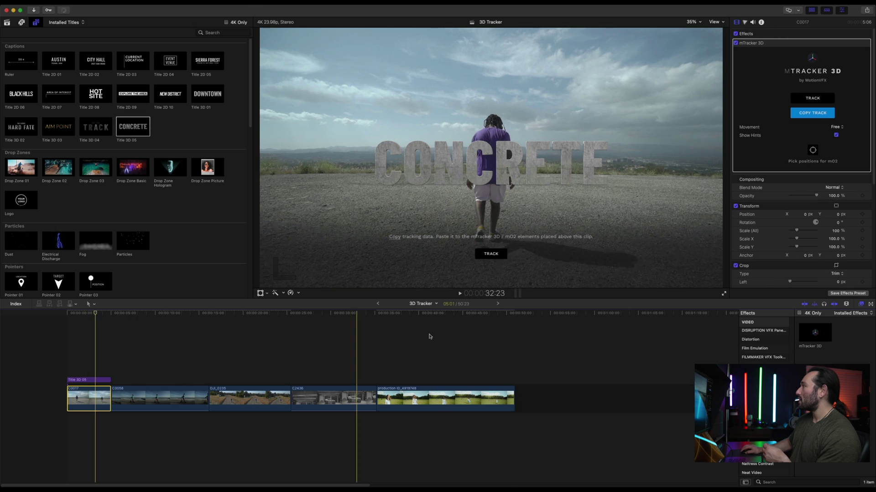
pyautogui.click(813, 112)
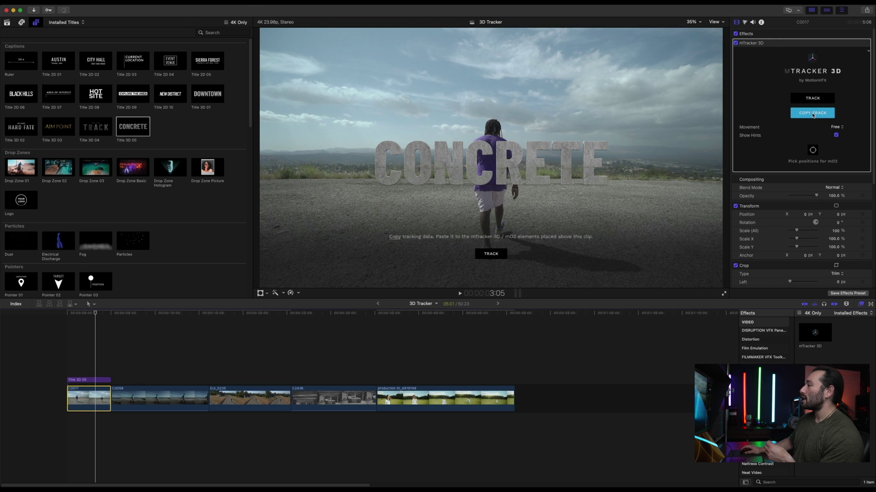
pyautogui.click(93, 380)
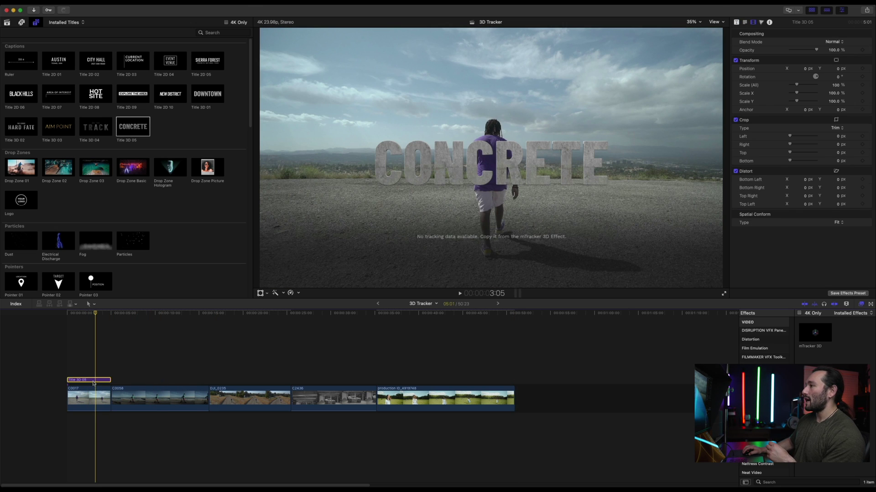
# Give the CONCRETE title the tracking data and pick a ground point behind the walking man
pyautogui.click(738, 23)
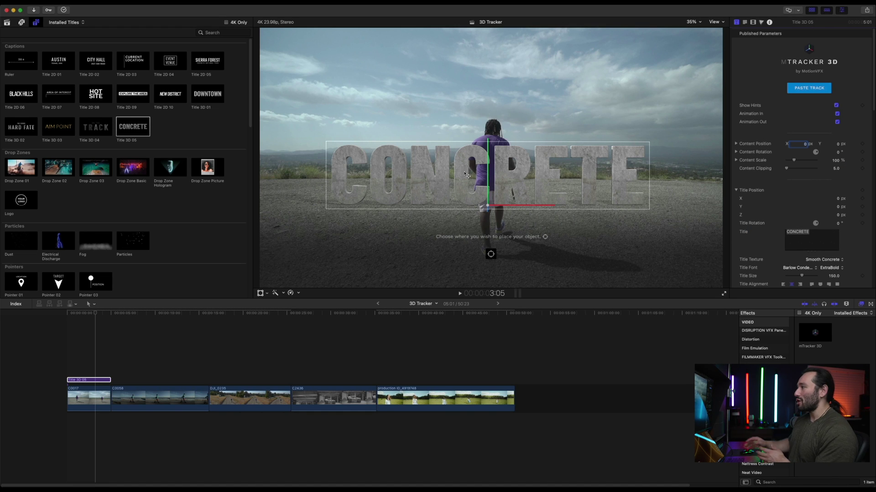
pyautogui.click(492, 257)
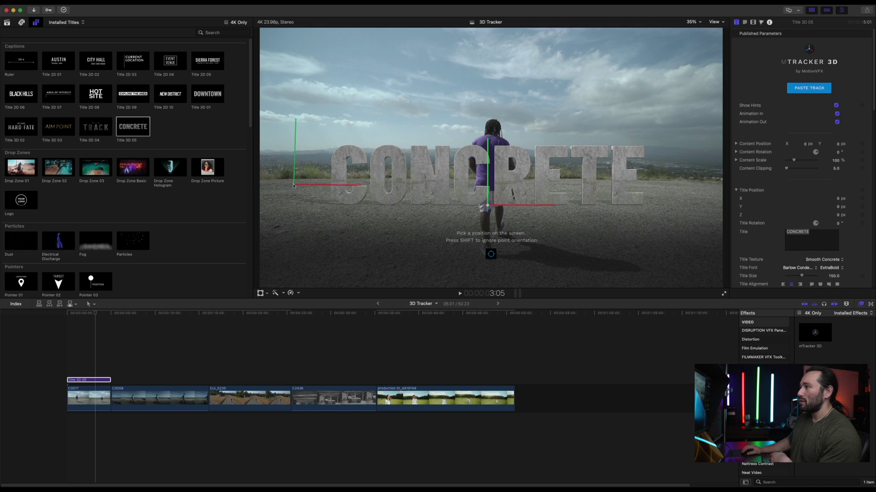
pyautogui.click(294, 181)
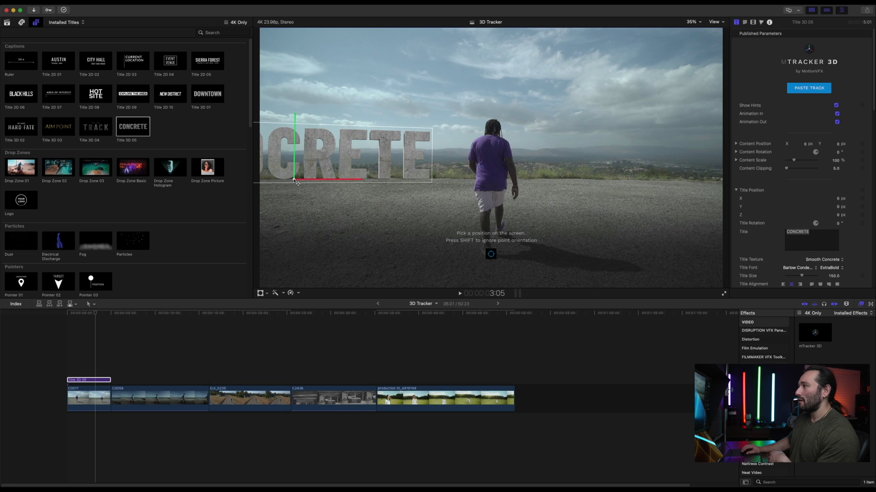
pyautogui.doubleClick(373, 184)
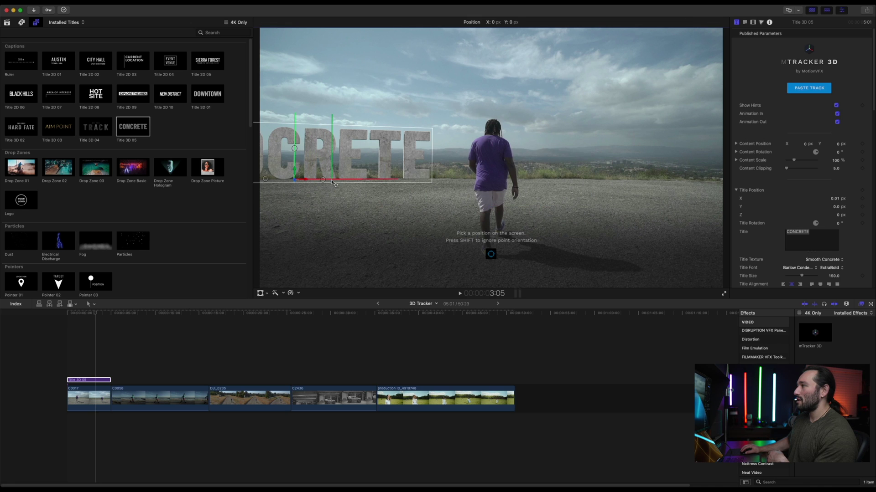
pyautogui.click(373, 185)
pyautogui.click(373, 193)
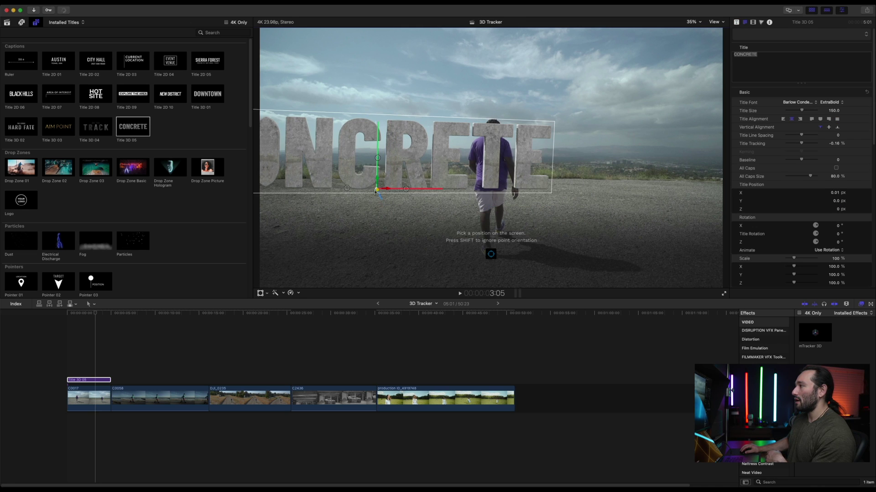
pyautogui.click(357, 200)
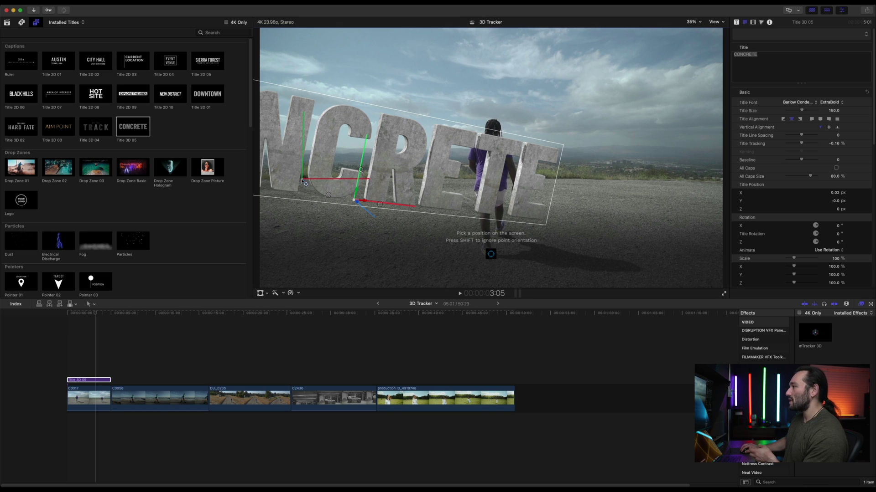
pyautogui.click(305, 223)
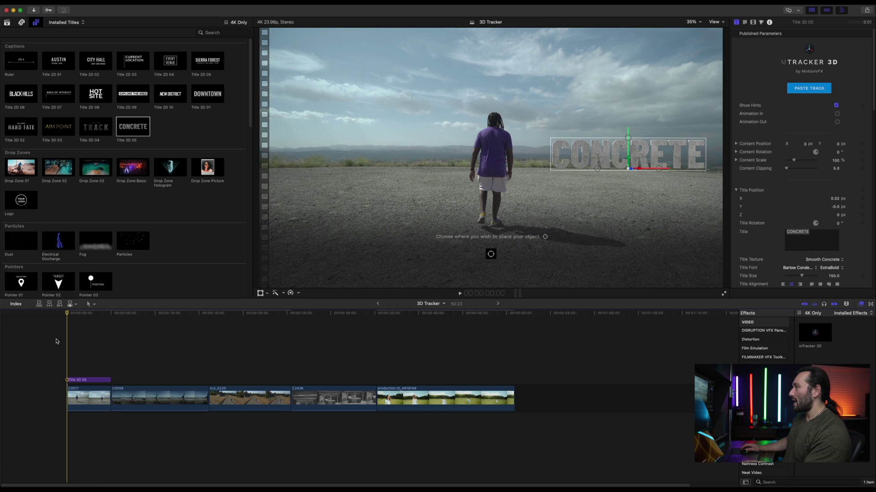
# Play the project from the start to confirm the CONCRETE title stays anchored
pyautogui.press('space')
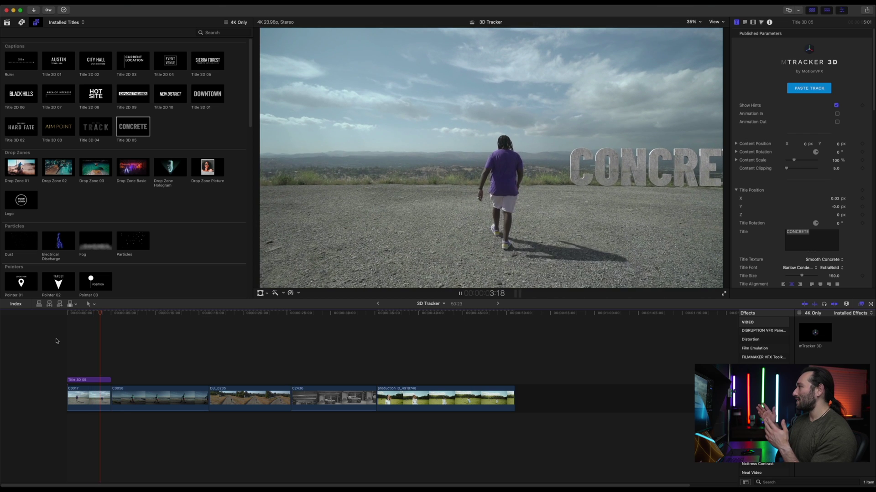
pyautogui.press('Home')
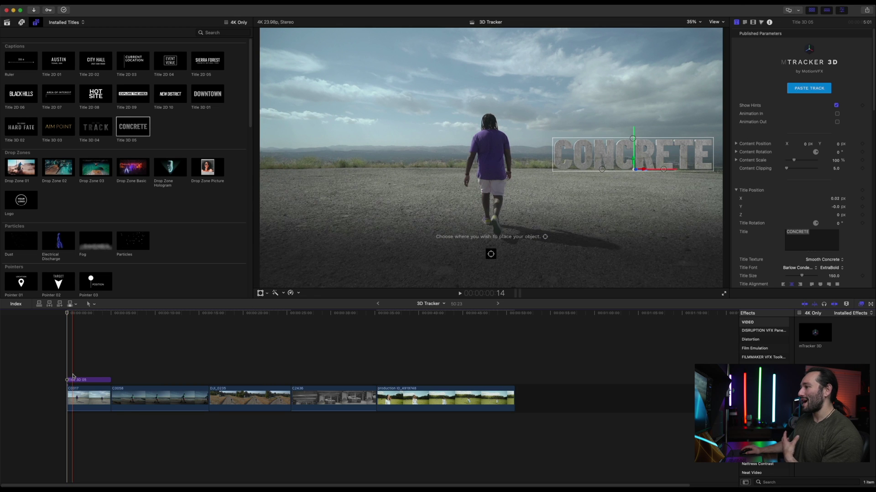
pyautogui.press('space')
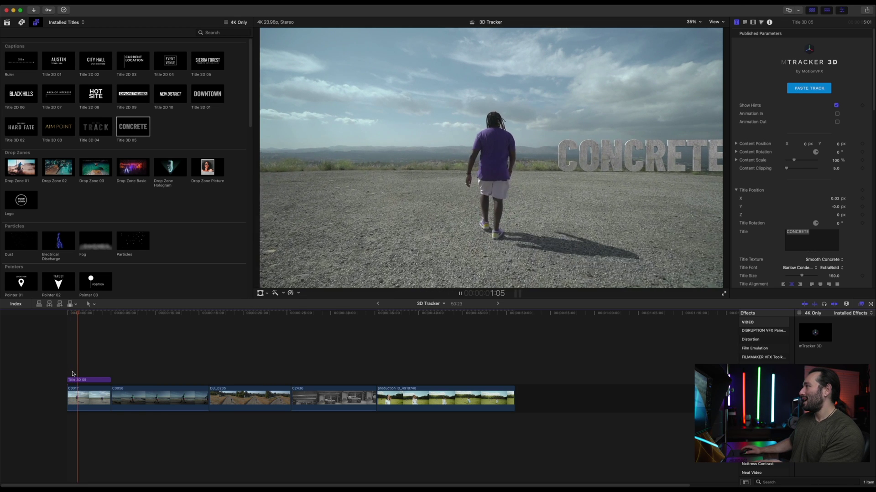
pyautogui.press('space')
# Change the Title 3D 05 text from CONCRETE to Momentum
pyautogui.click(80, 381)
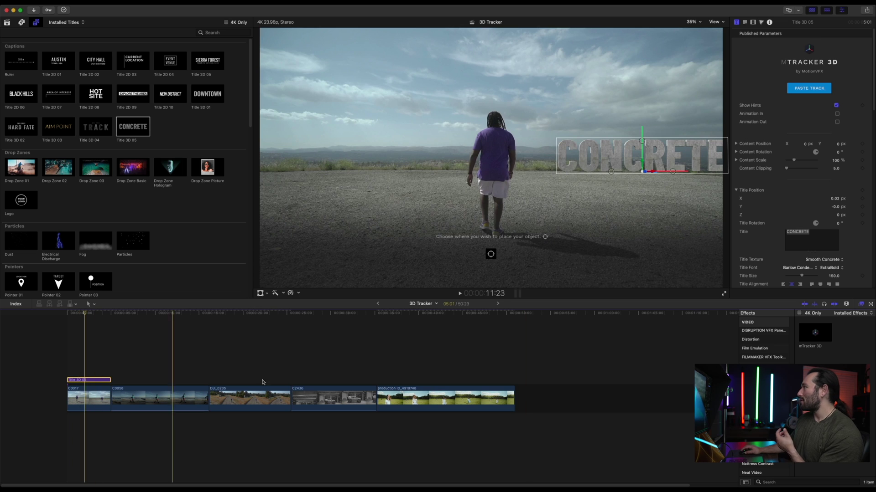
pyautogui.click(744, 23)
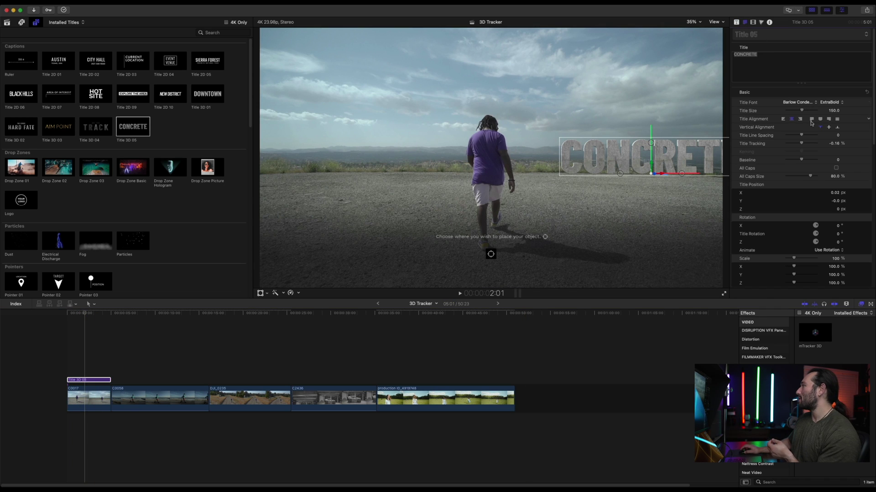
pyautogui.click(737, 22)
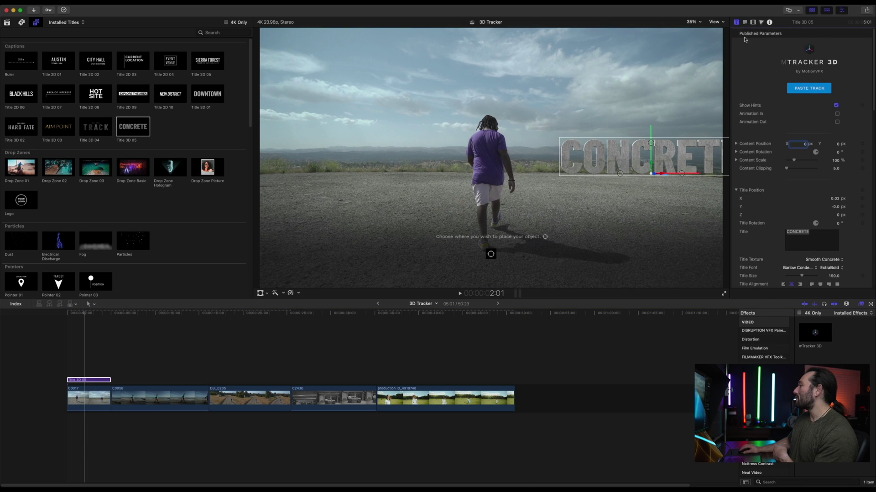
pyautogui.scroll(-2, 827, 149)
pyautogui.doubleClick(810, 180)
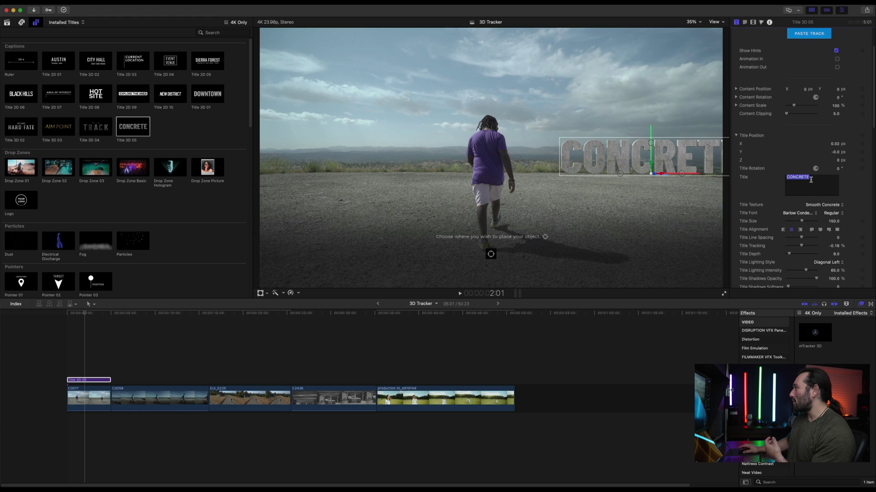
pyautogui.write('Momentum')
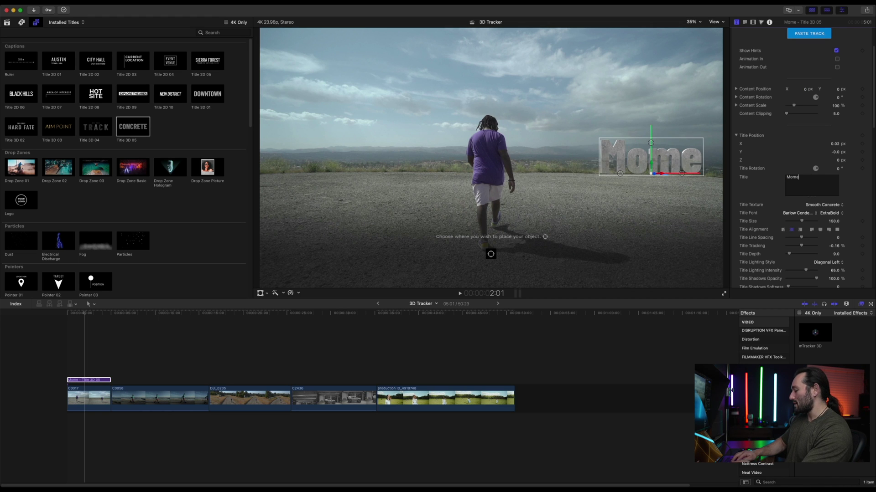
# Play the renamed Momentum title from the start of the timeline
pyautogui.click(59, 373)
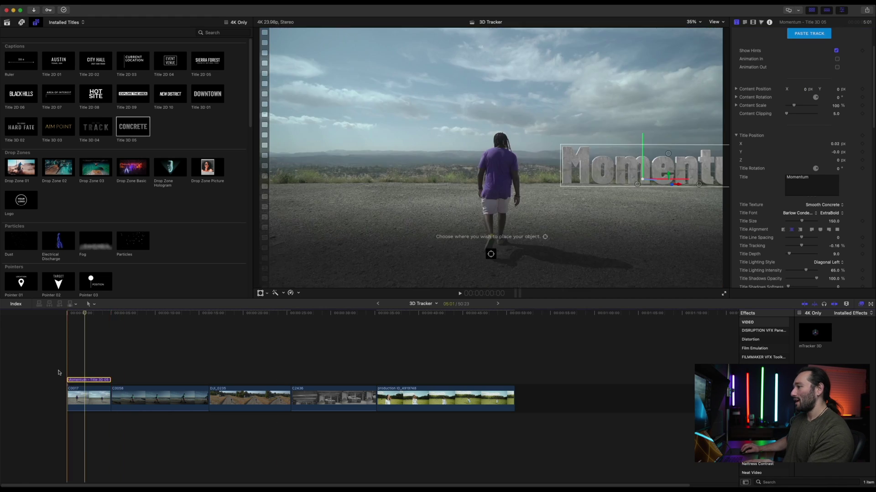
pyautogui.press('space')
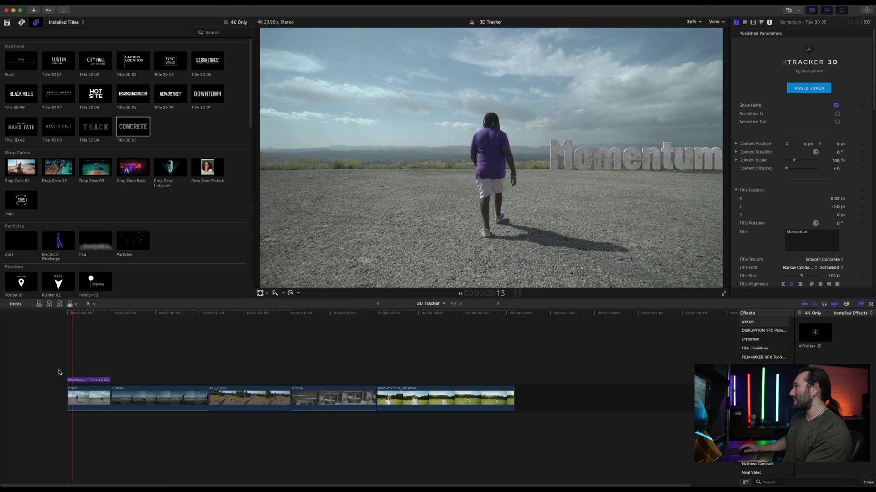
pyautogui.press('space')
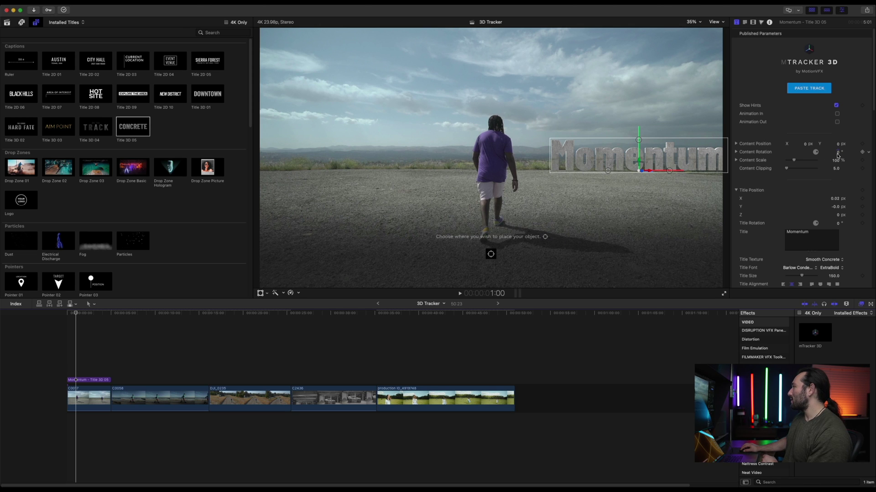
# Set the Momentum title's Content Rotation to -1.0° and nudge its ground position slightly
pyautogui.moveTo(837, 152); pyautogui.dragTo(831, 152)
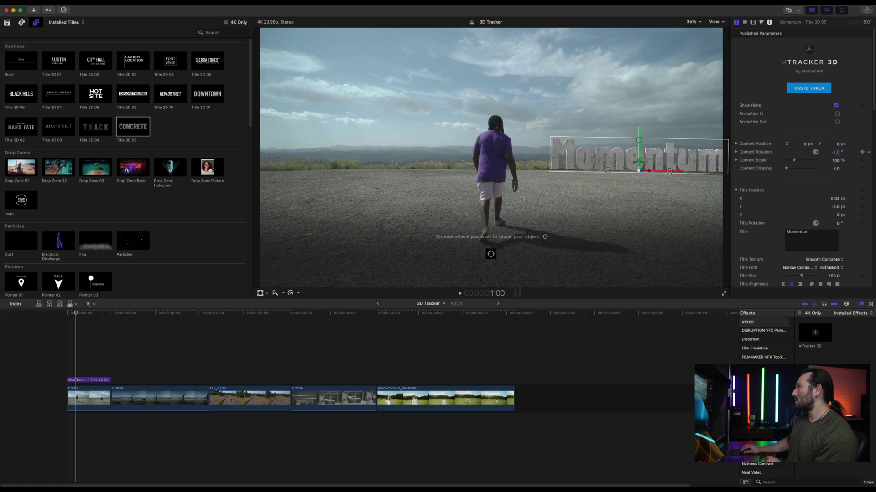
pyautogui.moveTo(596, 161); pyautogui.dragTo(595, 162)
pyautogui.press('Home')
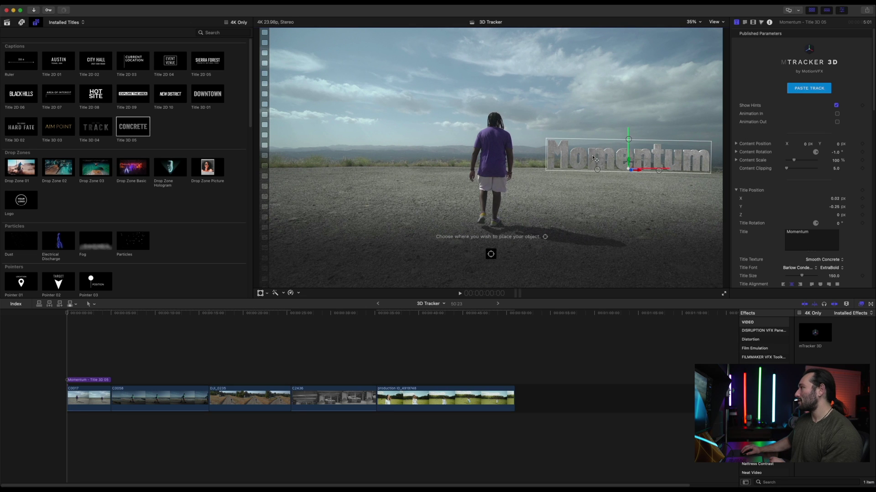
pyautogui.moveTo(592, 158); pyautogui.dragTo(595, 160)
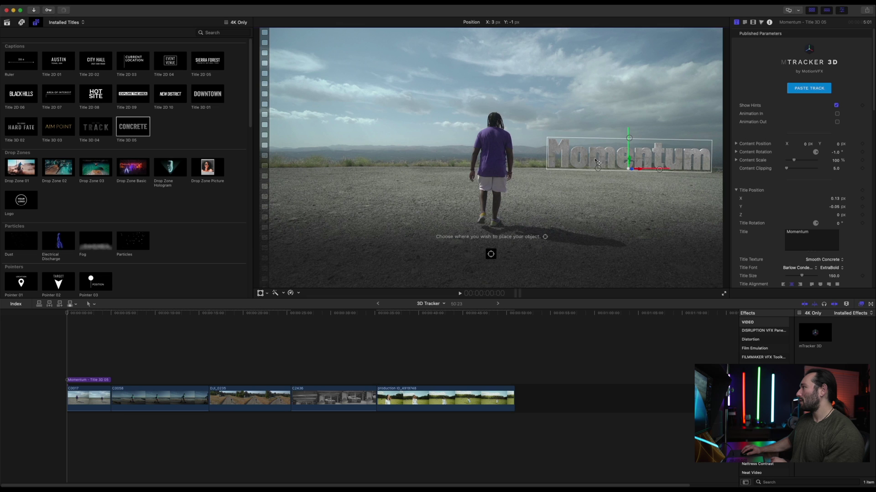
pyautogui.click(11, 332)
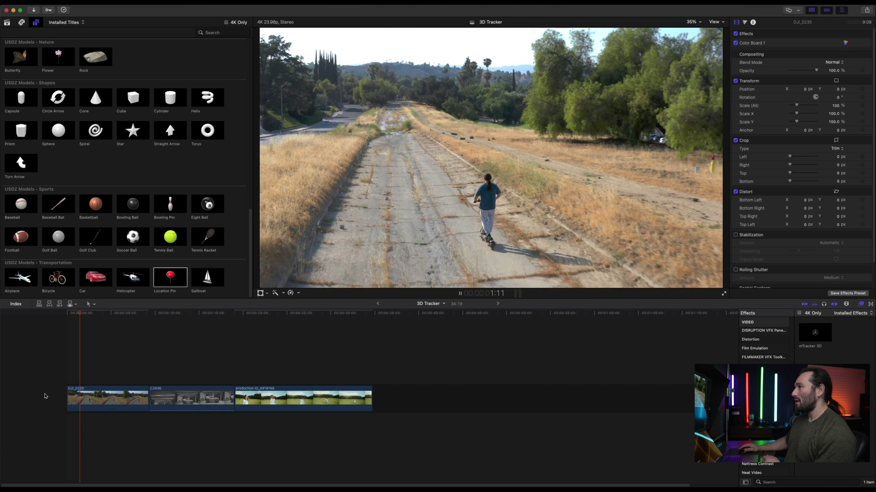
# Stop playback on the DJI_0235 scooter drone shot and select that clip
pyautogui.press('space')
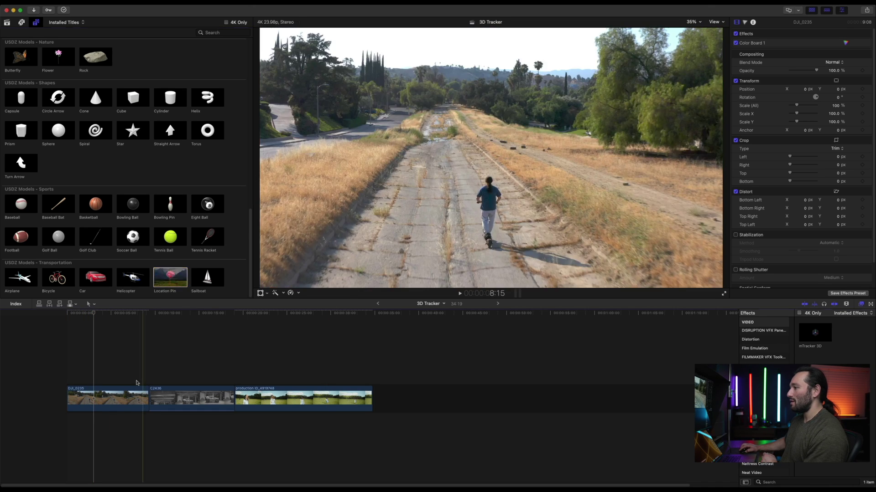
pyautogui.click(95, 399)
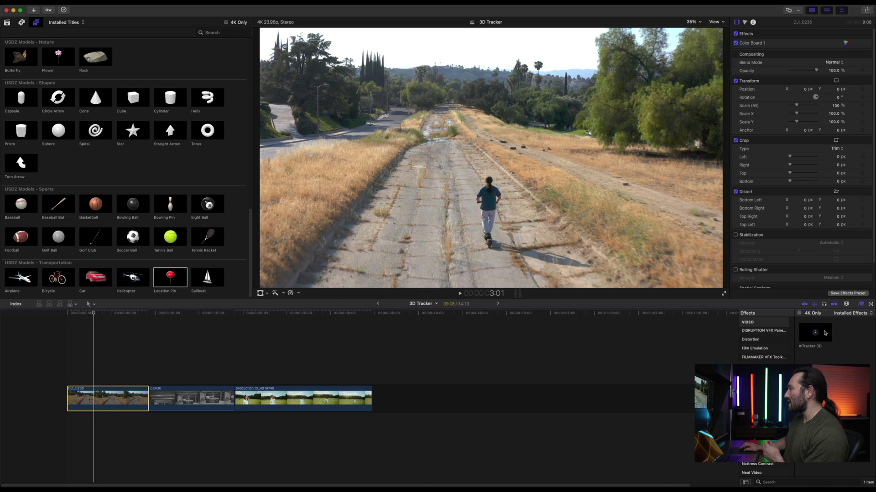
# Apply mTracker 3D to the DJI_0235 scooter clip and track its footage
pyautogui.moveTo(824, 333); pyautogui.dragTo(103, 397)
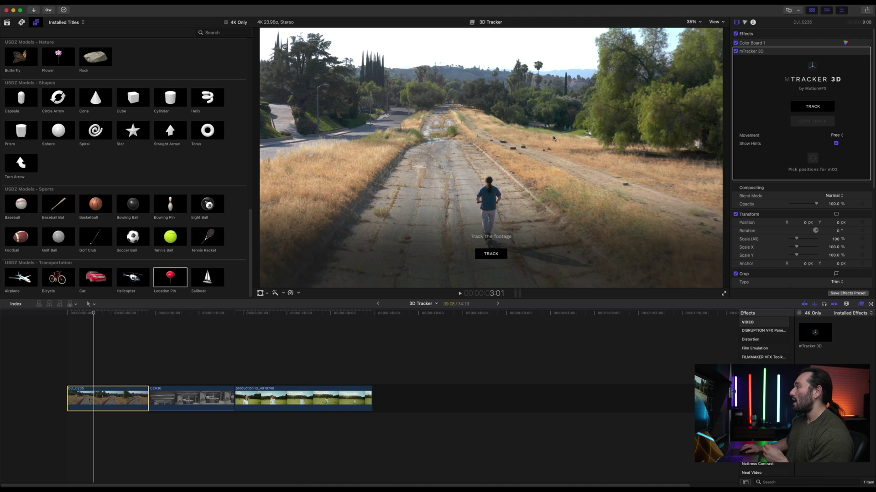
pyautogui.click(491, 258)
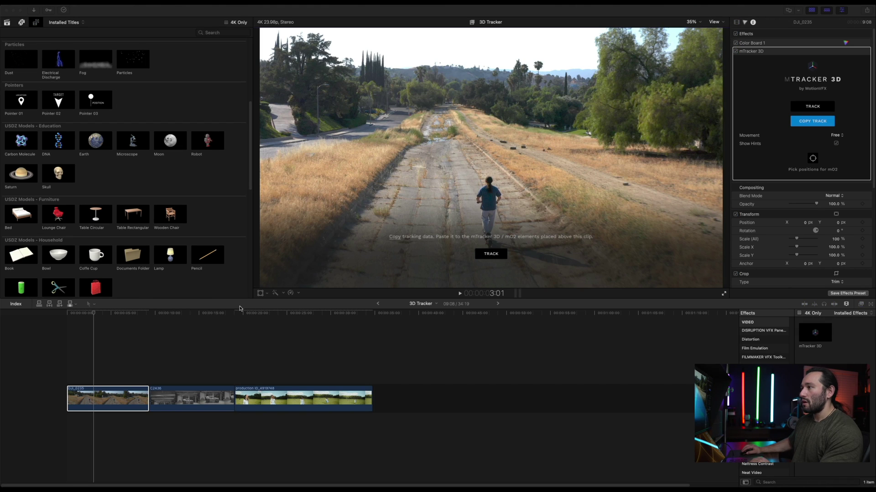
pyautogui.scroll(-15, 168, 278)
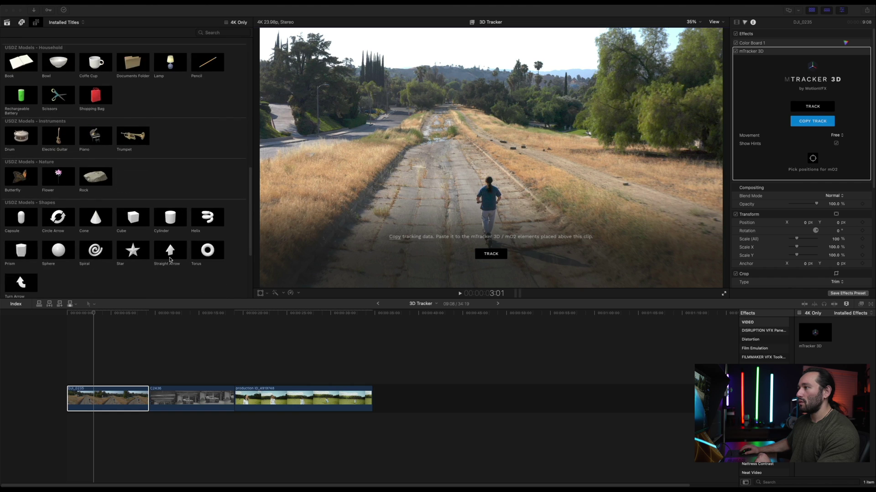
# Place the red Location Pin model above DJI_0235, trimmed to the clip's length
pyautogui.click(177, 276)
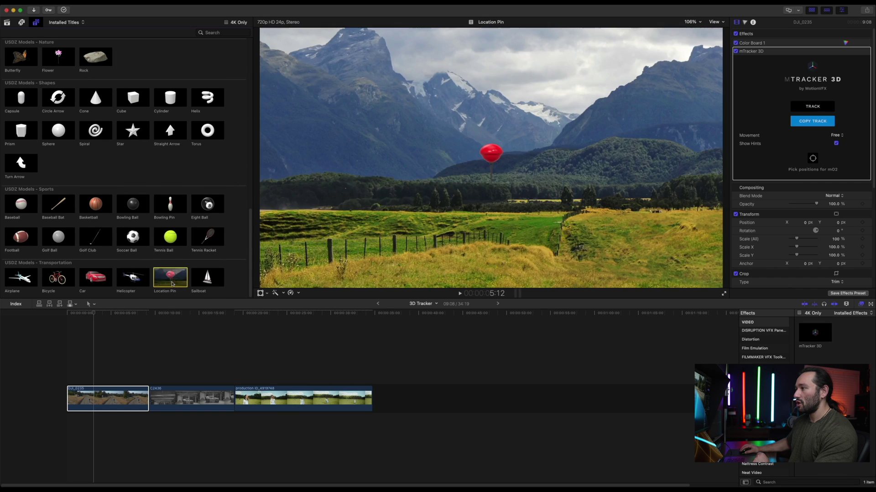
pyautogui.moveTo(178, 276); pyautogui.dragTo(69, 379)
pyautogui.moveTo(155, 380); pyautogui.dragTo(148, 380)
# Copy DJI_0235's tracking data and paste it onto the Location Pin
pyautogui.click(132, 399)
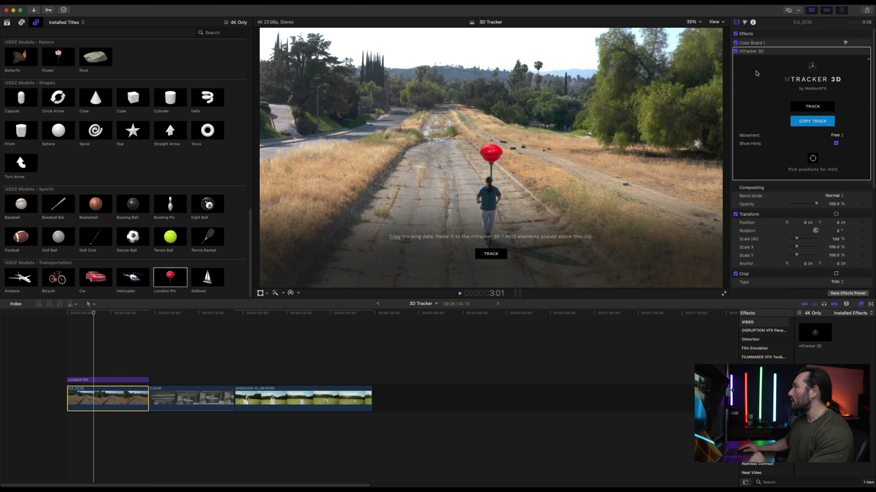
pyautogui.click(818, 127)
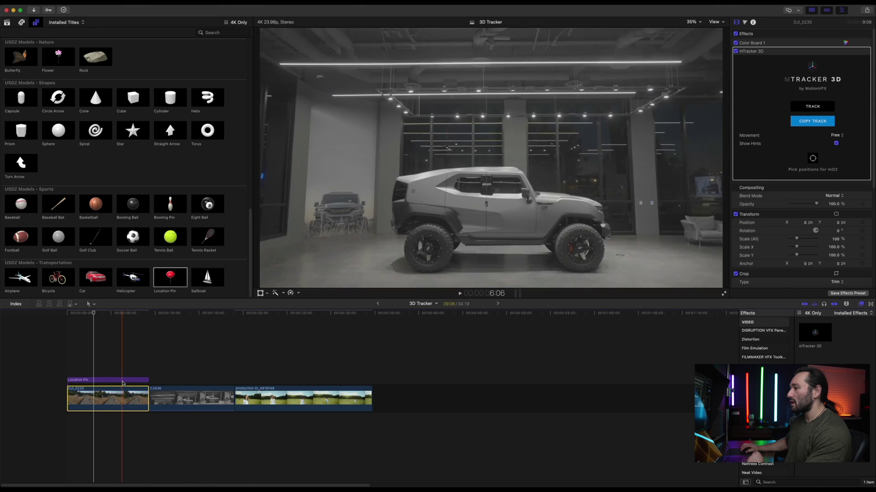
pyautogui.click(110, 380)
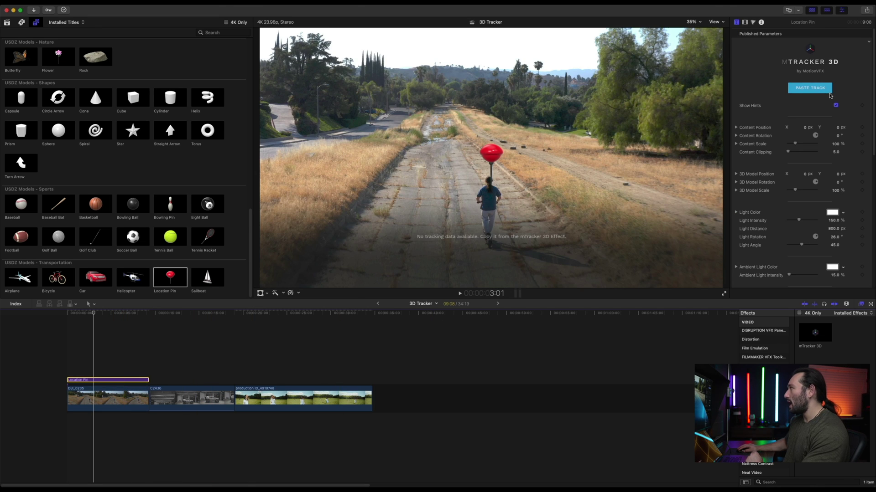
pyautogui.click(805, 88)
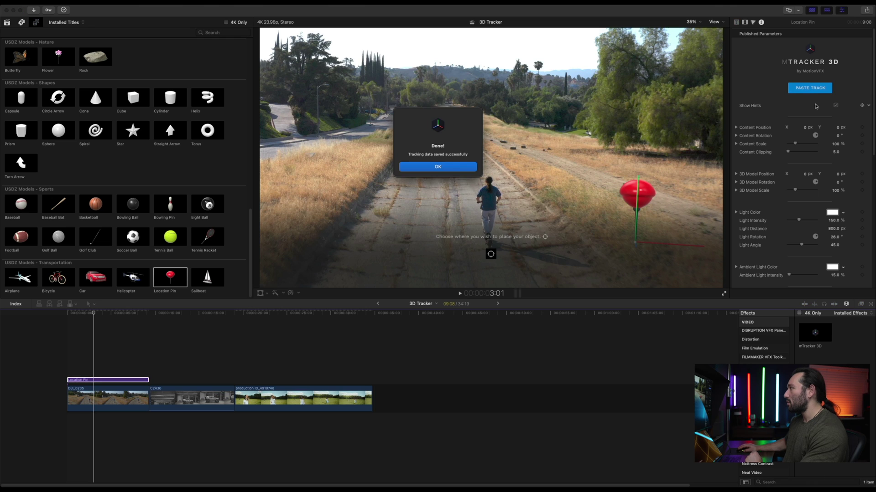
pyautogui.click(438, 167)
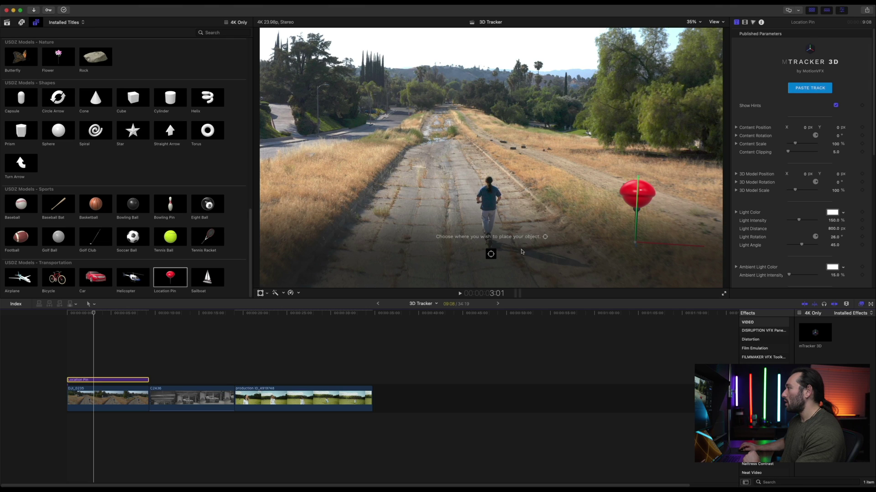
# Place the red location pin on the road far ahead of the scooter rider, then deselect it
pyautogui.click(490, 258)
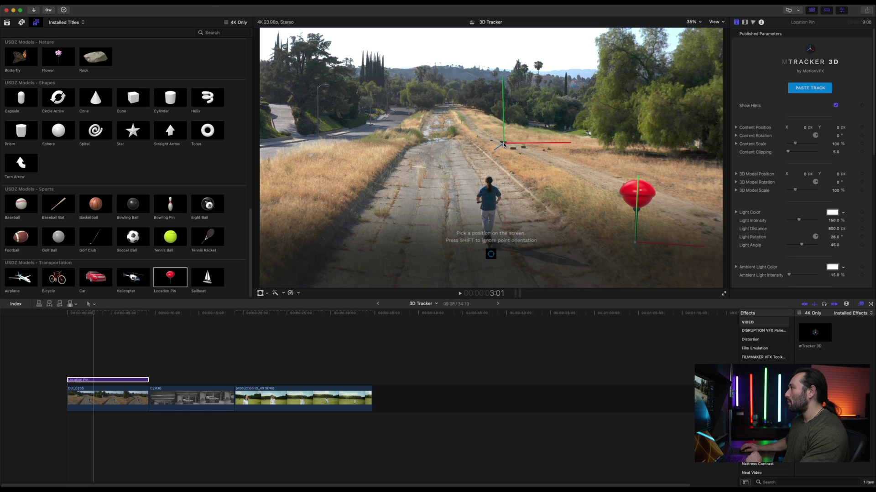
pyautogui.click(503, 145)
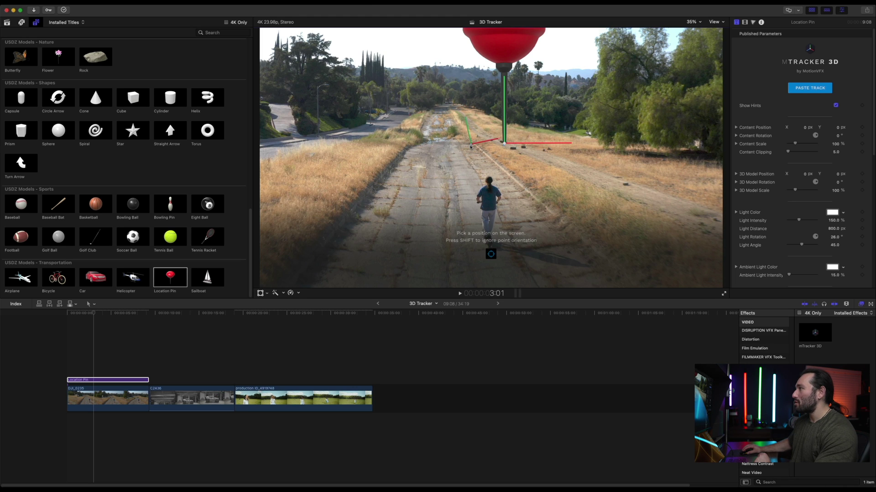
pyautogui.click(69, 356)
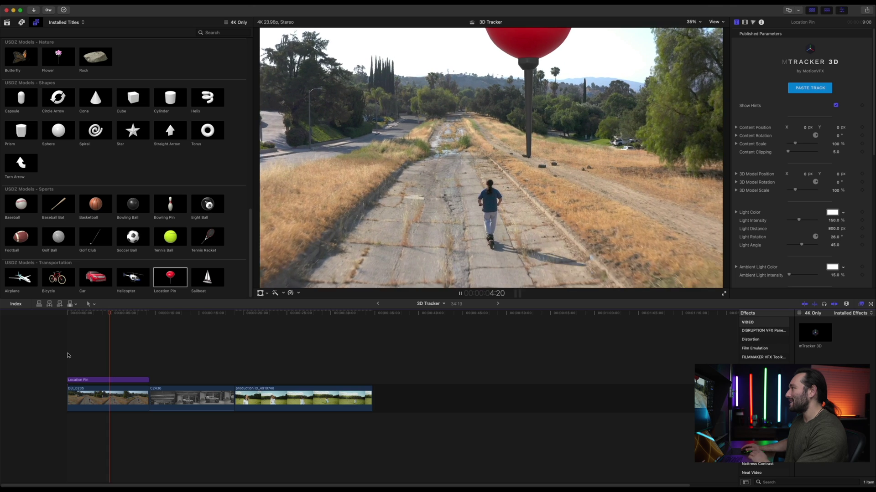
pyautogui.press('space')
pyautogui.press('Home')
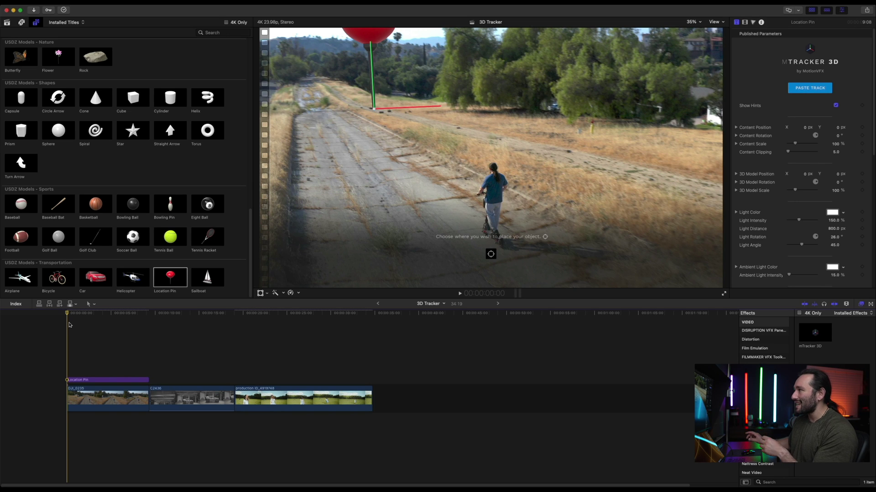
# Scale the Location Pin down to 60% using mTracker 3D's Content Scale parameter
pyautogui.click(745, 23)
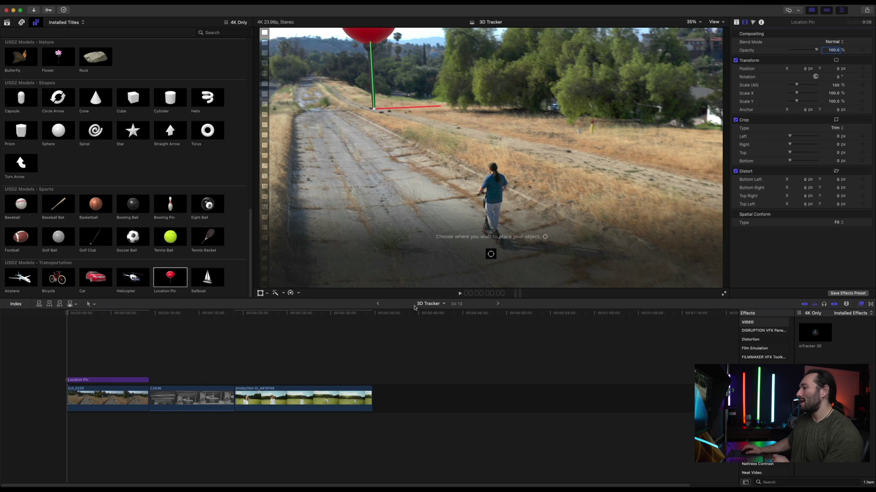
pyautogui.click(112, 380)
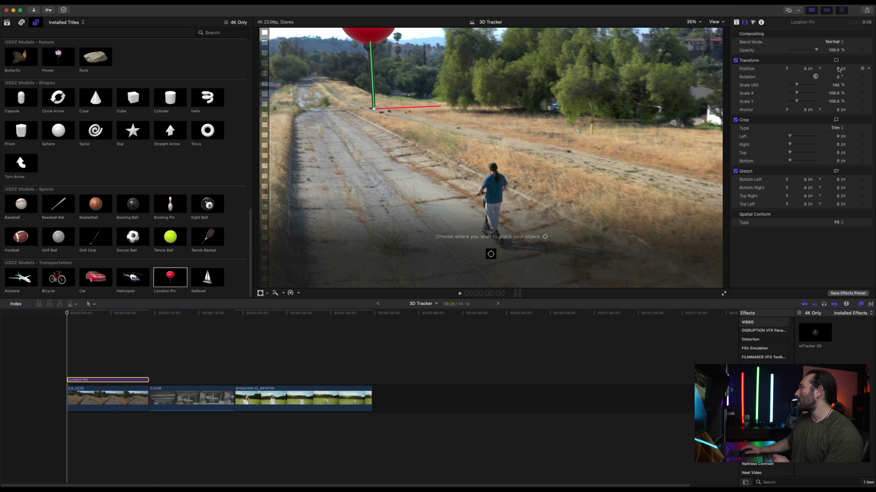
pyautogui.click(735, 23)
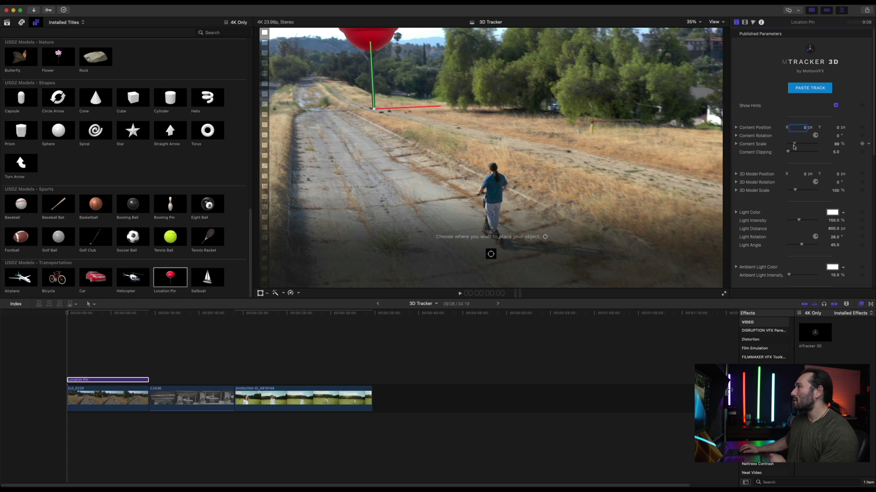
pyautogui.moveTo(793, 147); pyautogui.dragTo(792, 147)
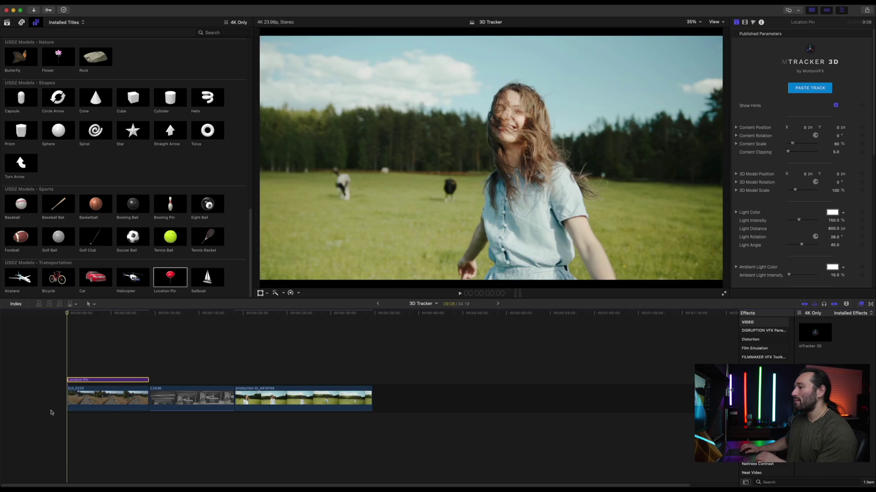
# Play the scooter shot from the start to review the pin's tracking
pyautogui.click(25, 354)
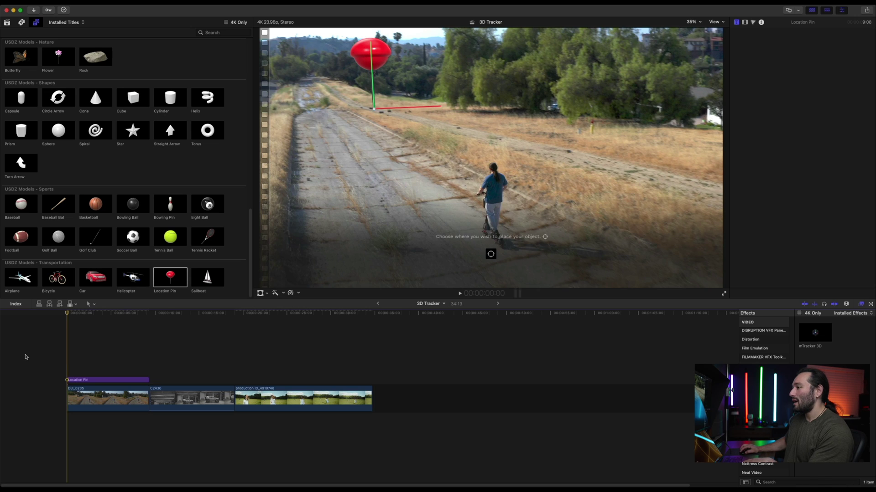
pyautogui.press('space')
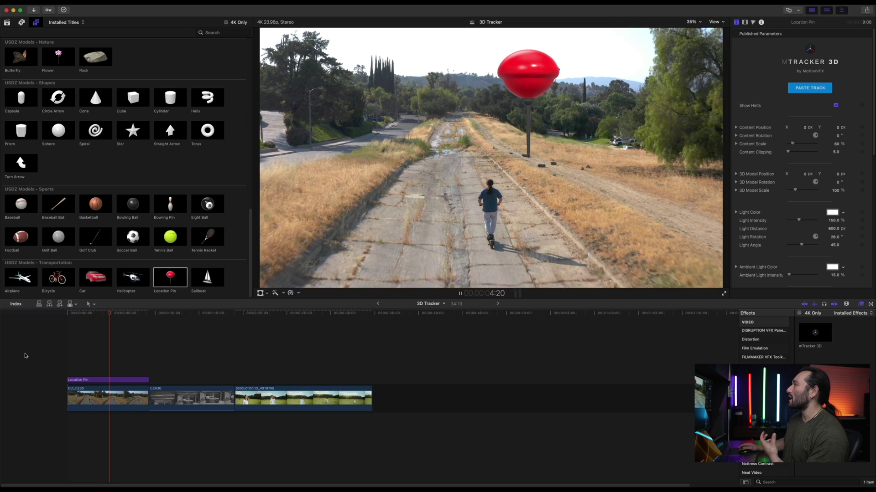
pyautogui.press('space')
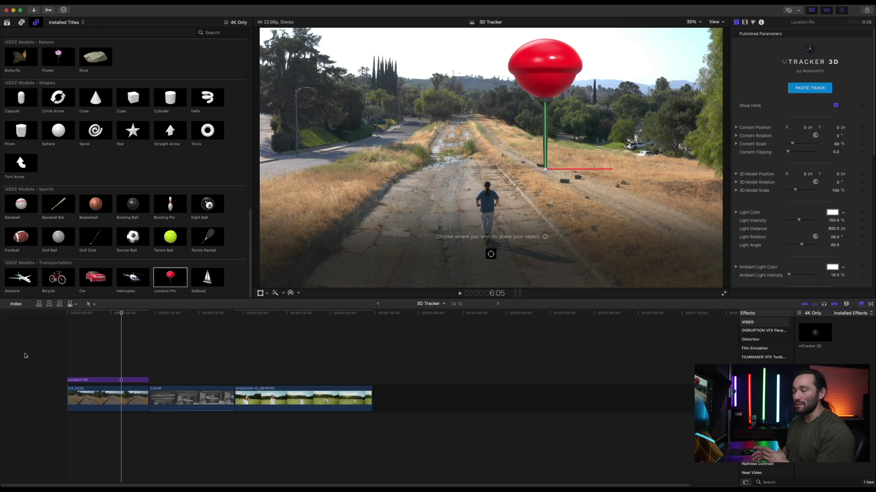
pyautogui.press('Home')
pyautogui.press('space')
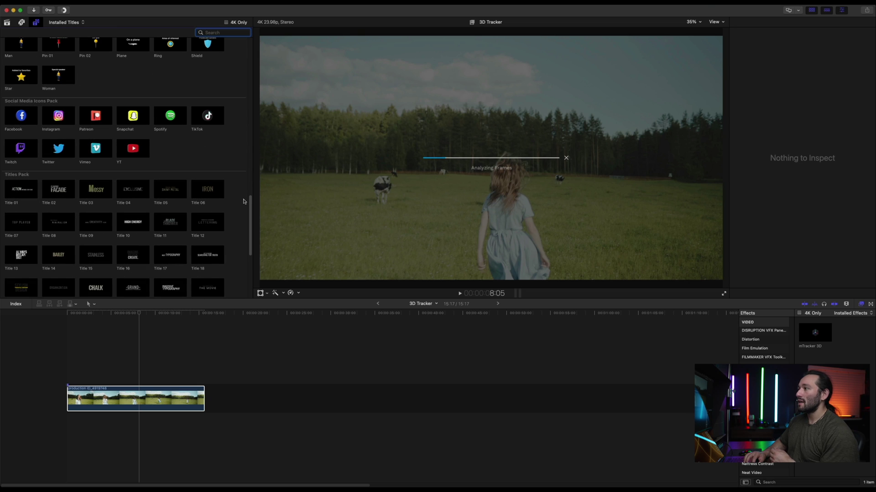
pyautogui.scroll(-8, 243, 200)
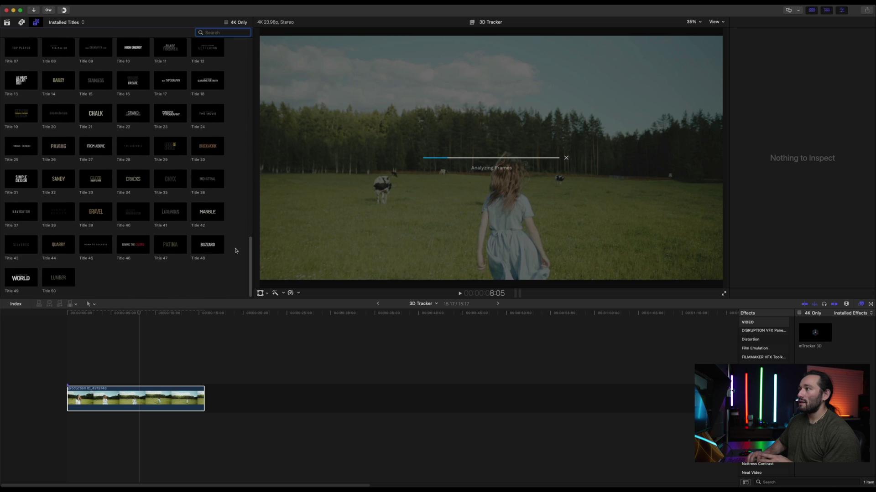
# Scroll the Titles browser toward the Emoji Pack while the field clip finishes analysing
pyautogui.scroll(15, 237, 249)
pyautogui.scroll(10, 239, 185)
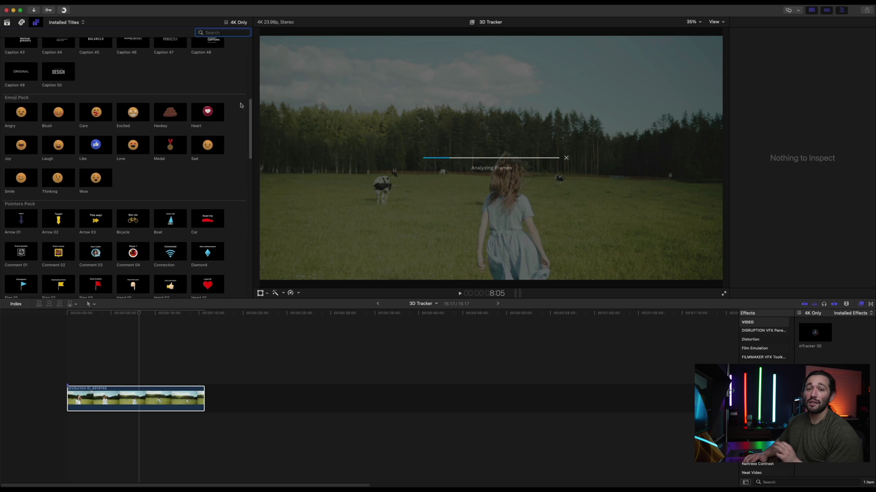
pyautogui.scroll(-1, 241, 104)
pyautogui.scroll(1, 240, 104)
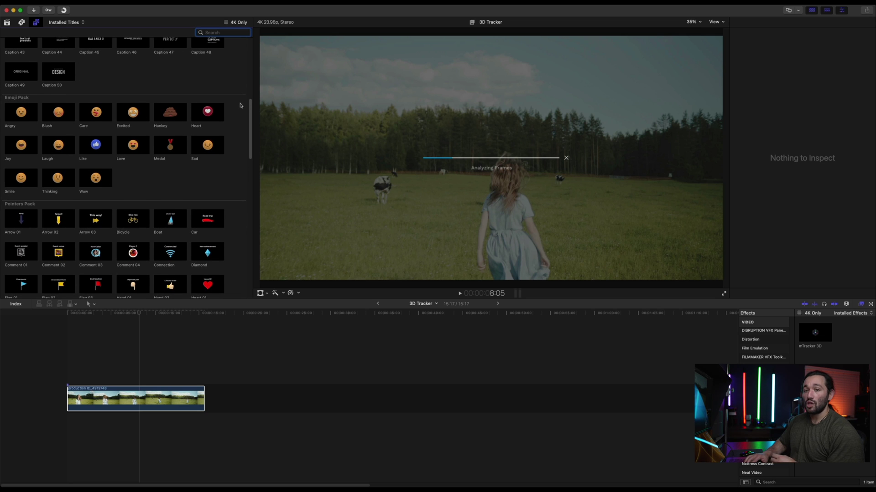
pyautogui.scroll(-8, 166, 191)
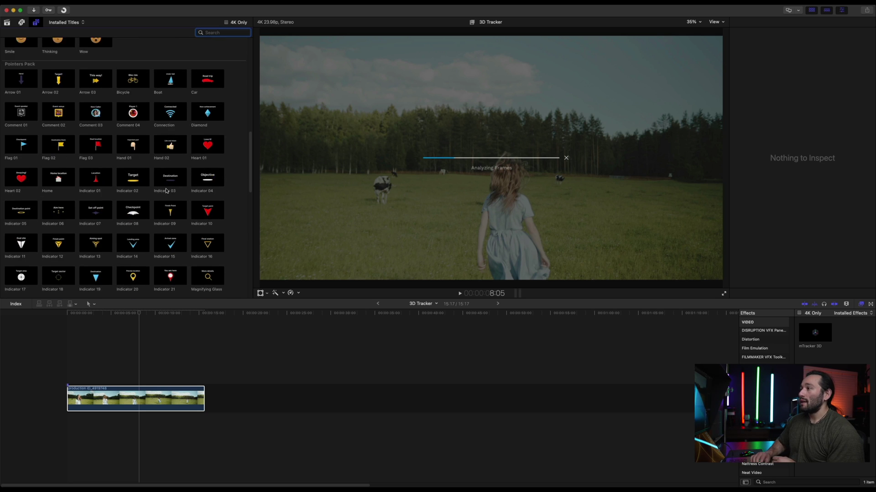
pyautogui.scroll(-20, 166, 190)
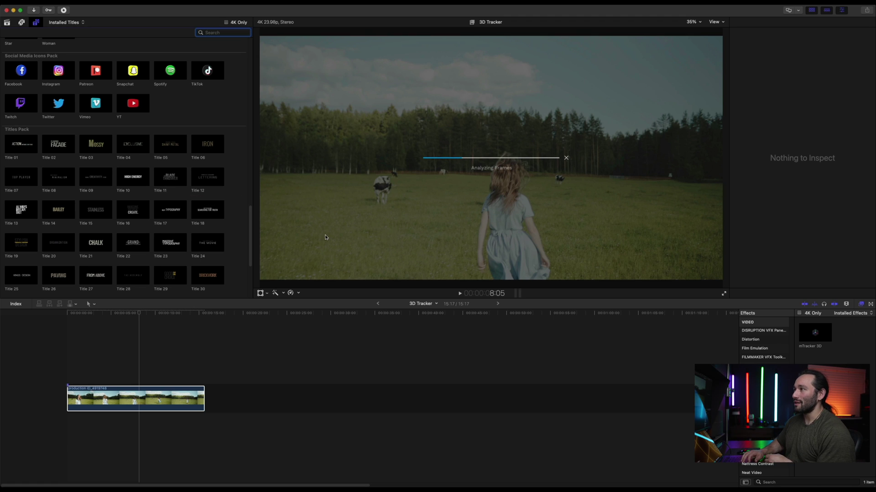
pyautogui.scroll(10, 198, 202)
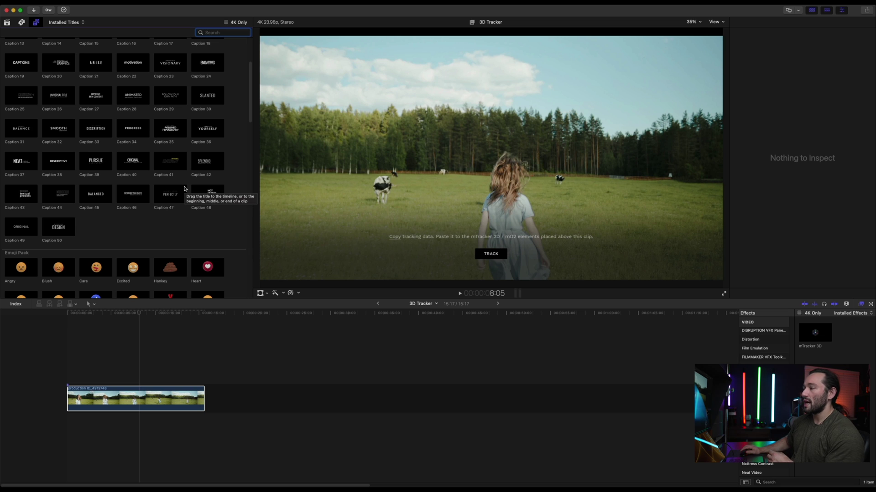
pyautogui.scroll(-3, 145, 235)
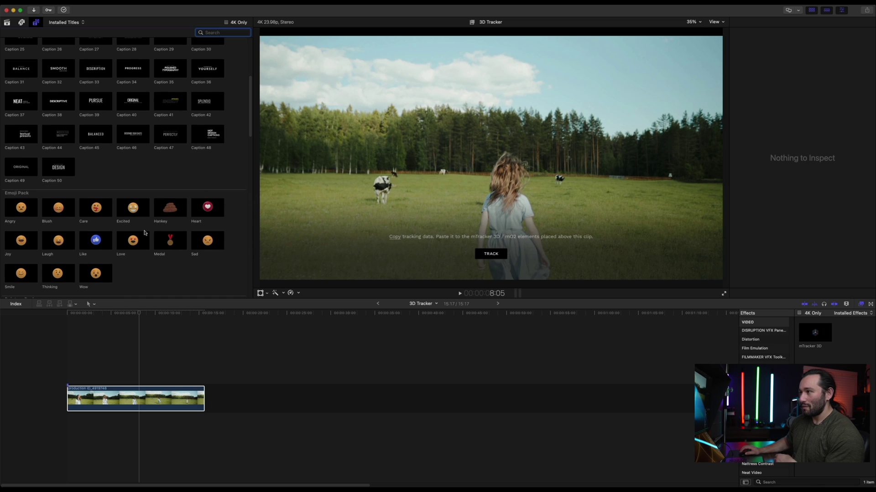
# Add the Angry emoji above the field clip and paste the clip's tracking data onto it
pyautogui.click(13, 214)
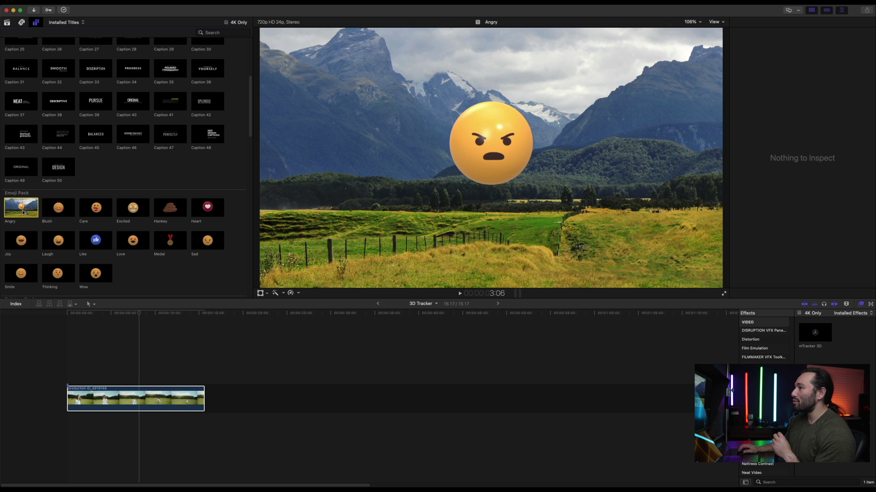
pyautogui.moveTo(19, 212); pyautogui.dragTo(204, 380)
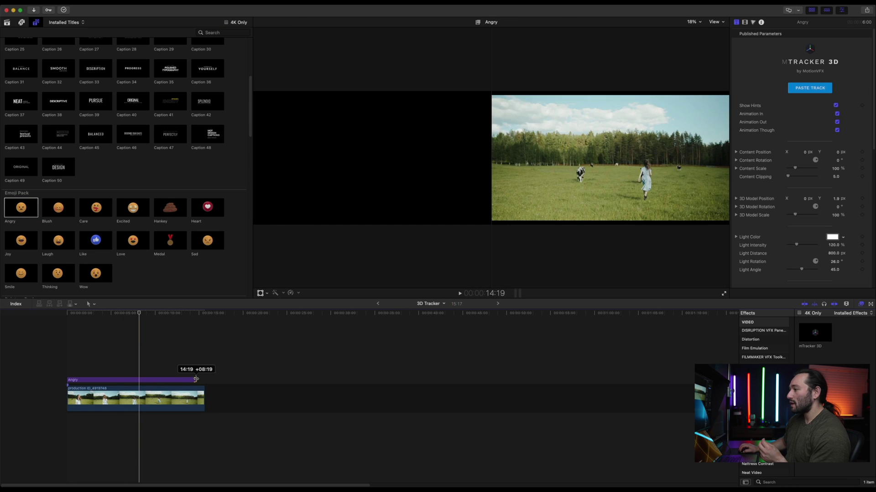
pyautogui.click(171, 399)
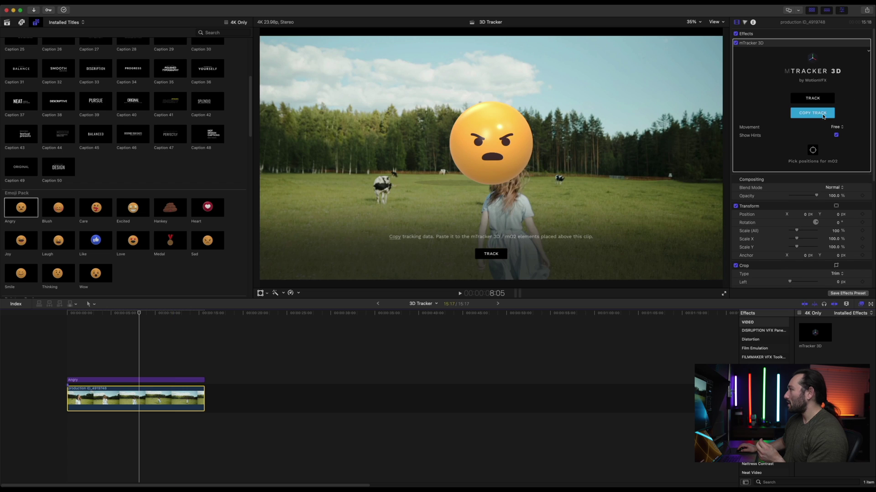
pyautogui.click(148, 380)
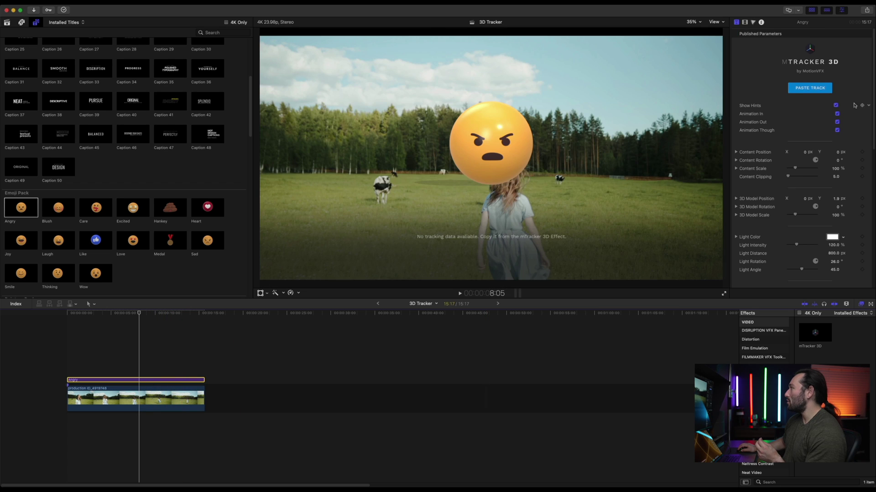
pyautogui.click(818, 91)
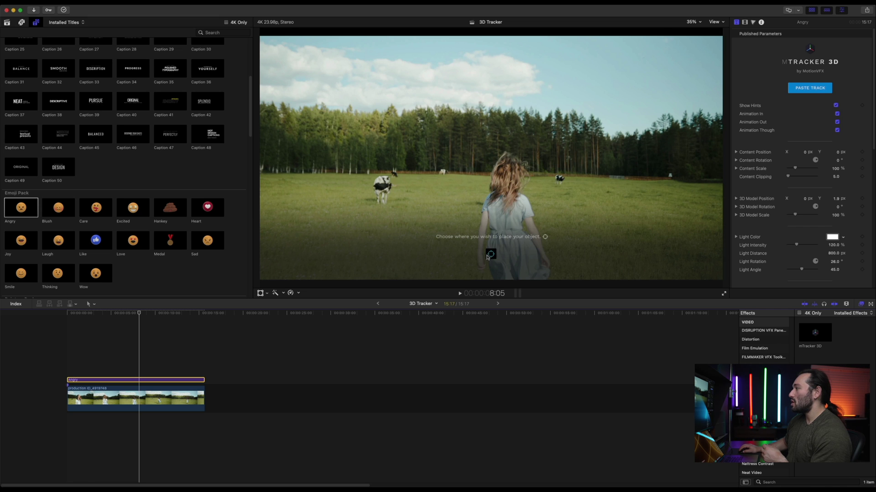
# Play back the field shot to confirm the Angry emoji stays grounded, then select the title
pyautogui.click(83, 359)
pyautogui.press('space')
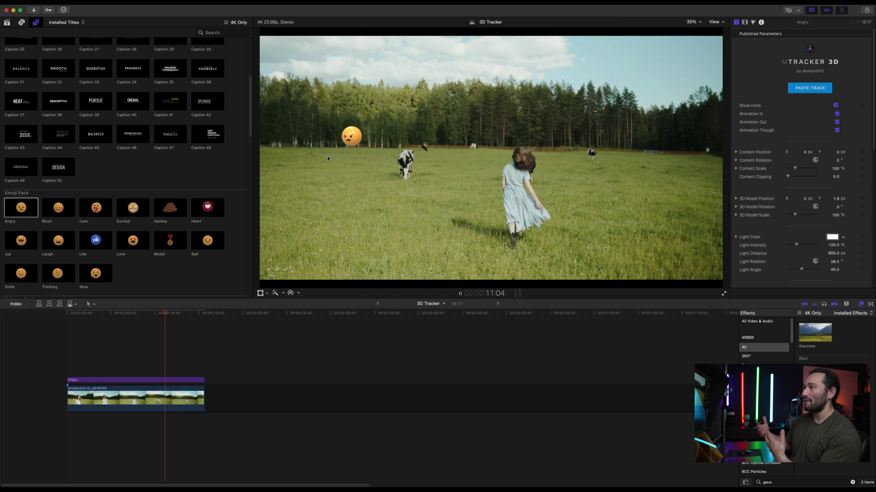
pyautogui.press('space')
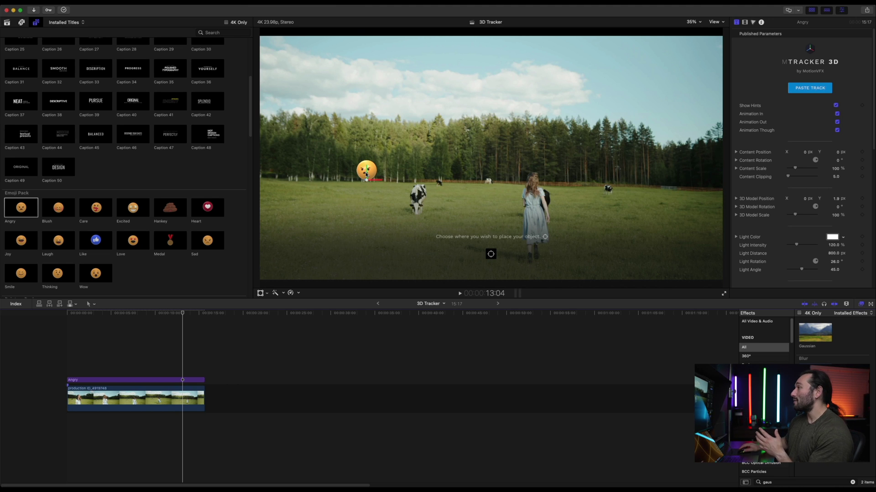
pyautogui.click(192, 380)
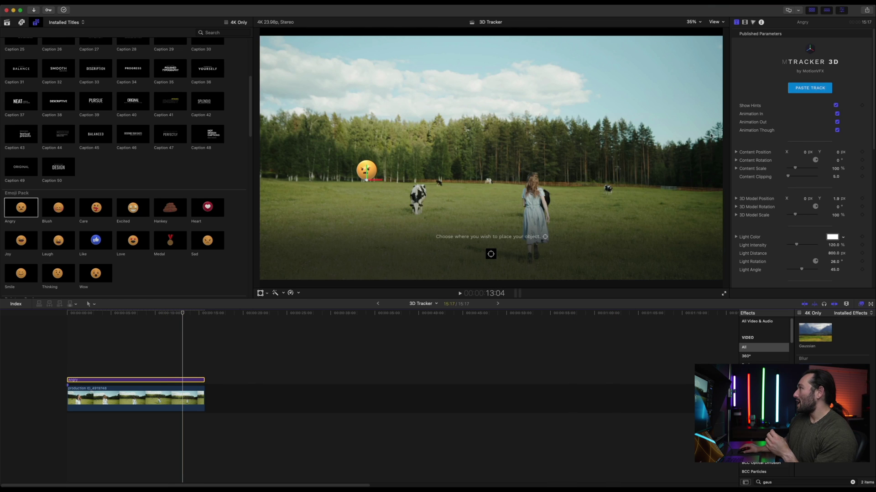
pyautogui.click(744, 23)
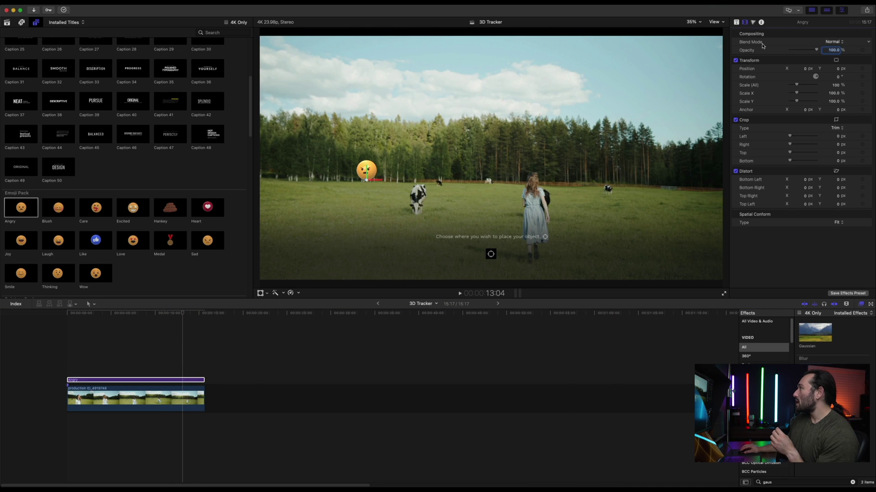
pyautogui.click(736, 22)
pyautogui.scroll(-3, 837, 132)
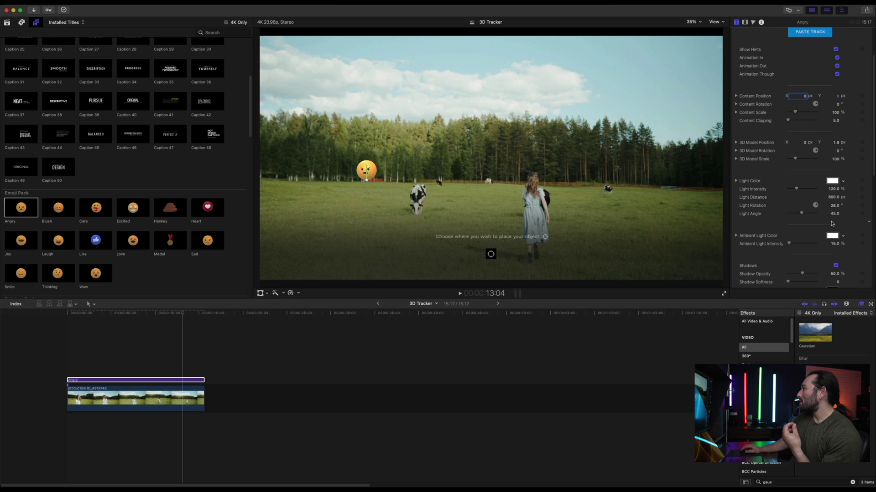
pyautogui.scroll(-3, 830, 224)
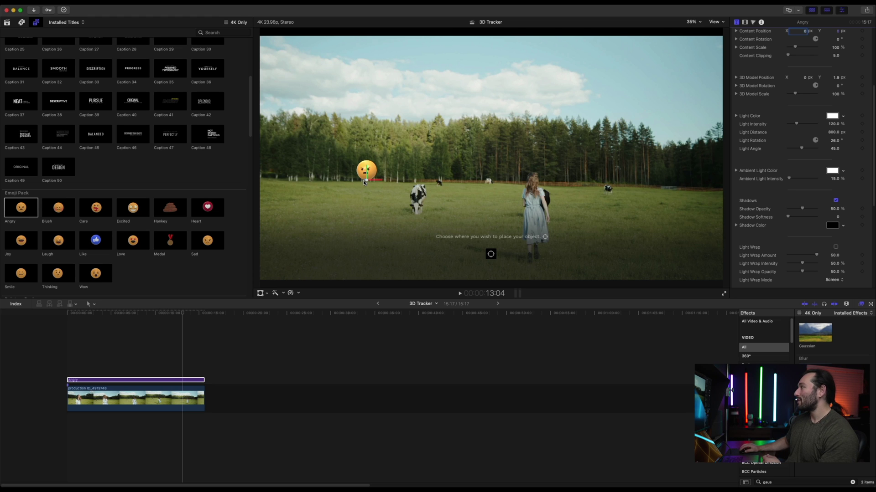
pyautogui.scroll(-8, 842, 166)
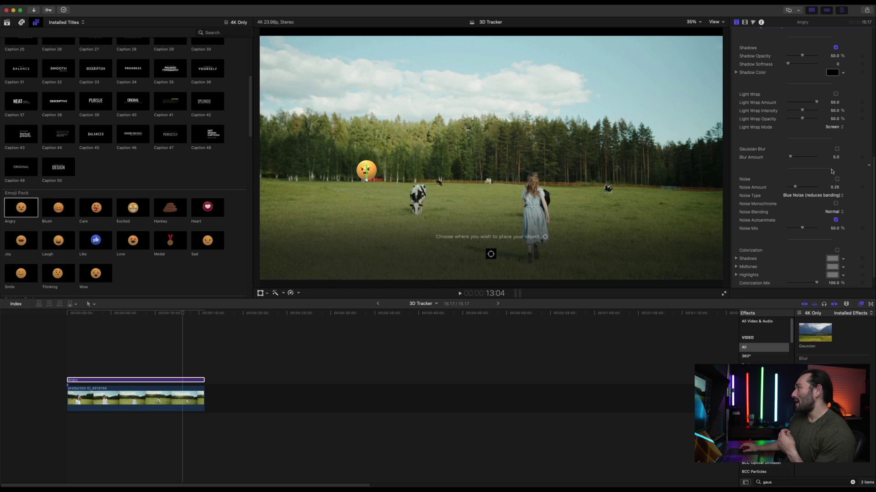